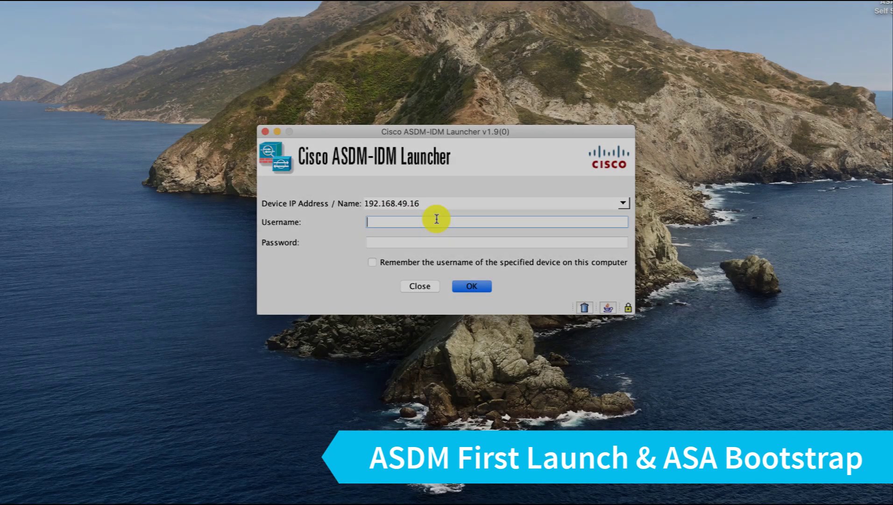
- Sign in to the ASA at 192.168.49.16 with the admin username and password
key("Tab")
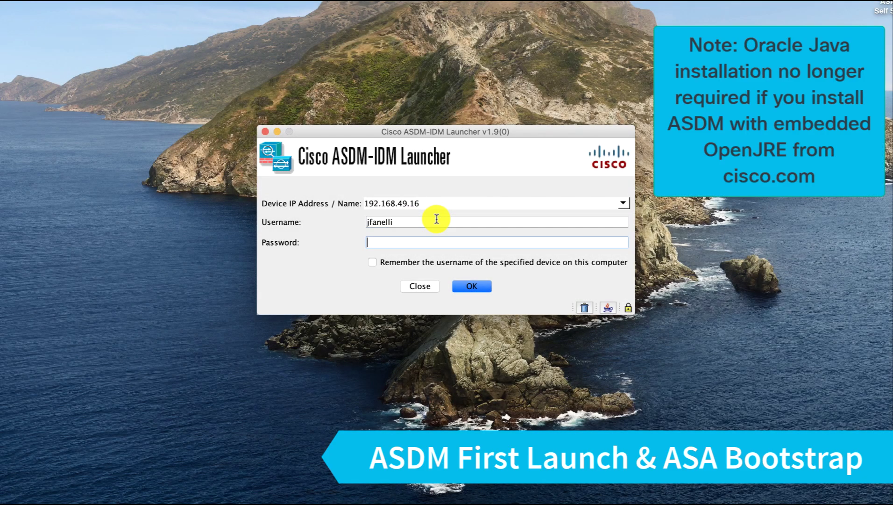
key("Return")
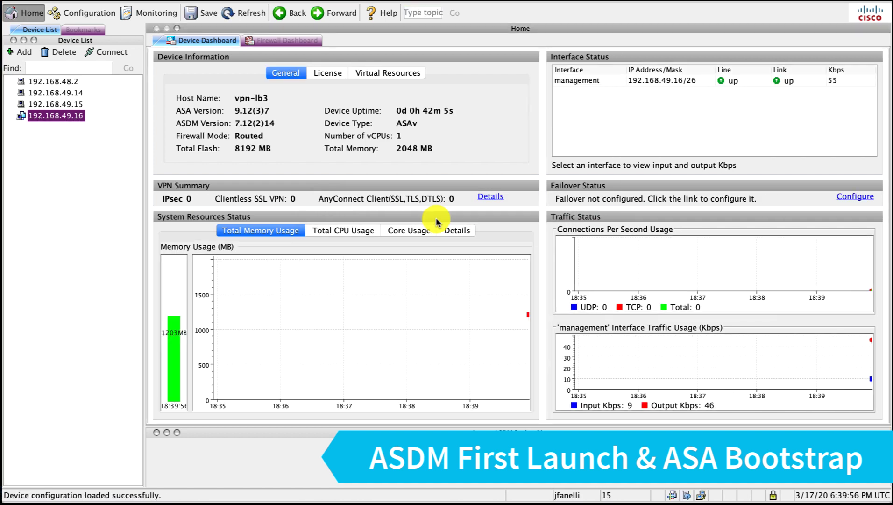
- Close the Device List and Bookmarks panes and send the informational-level ASDM logging commands
left_click(14, 40)
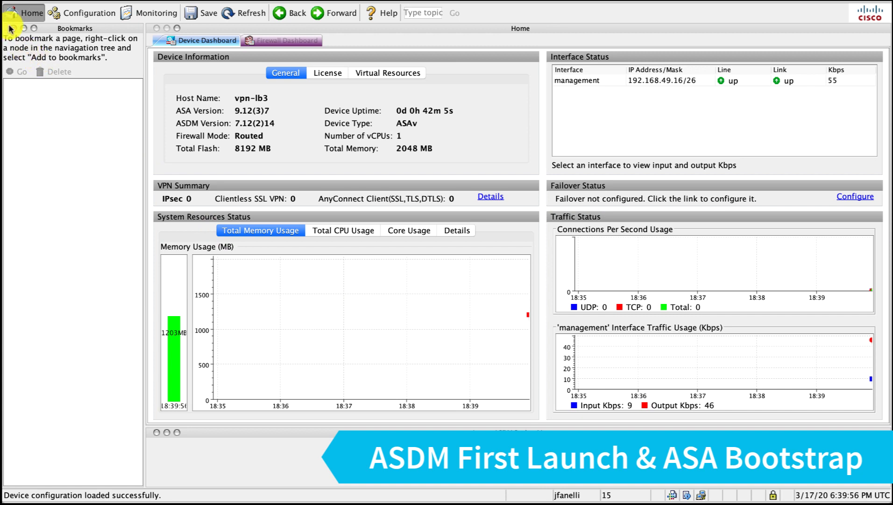
left_click(13, 29)
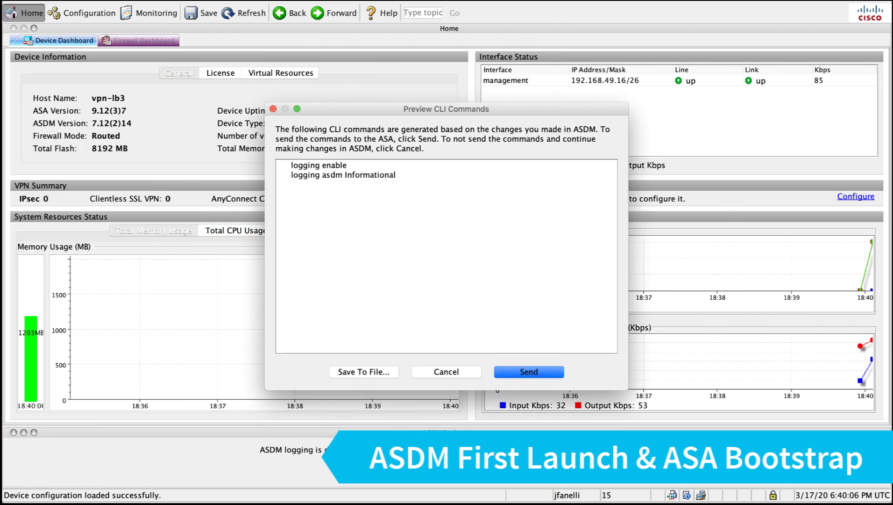
left_click(533, 374)
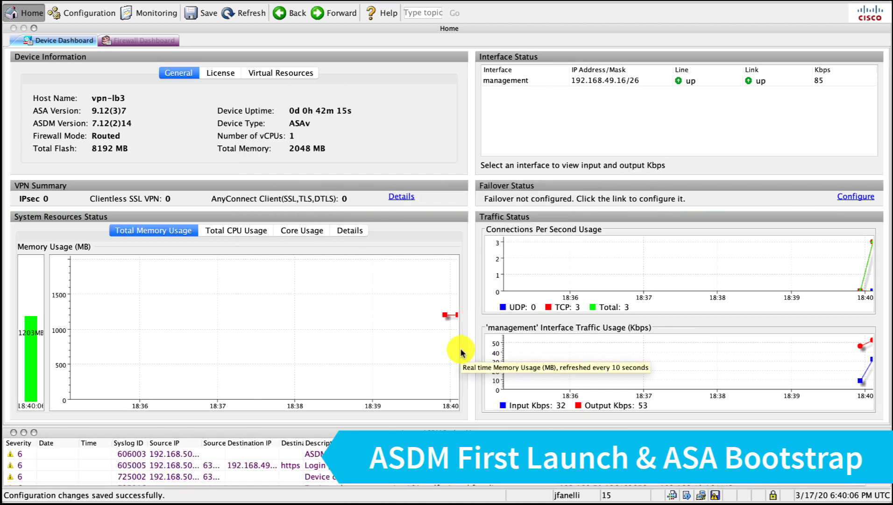
- Go to Configuration > Device Setup > Interface Settings > Interfaces and edit GigabitEthernet0/0
left_click(86, 12)
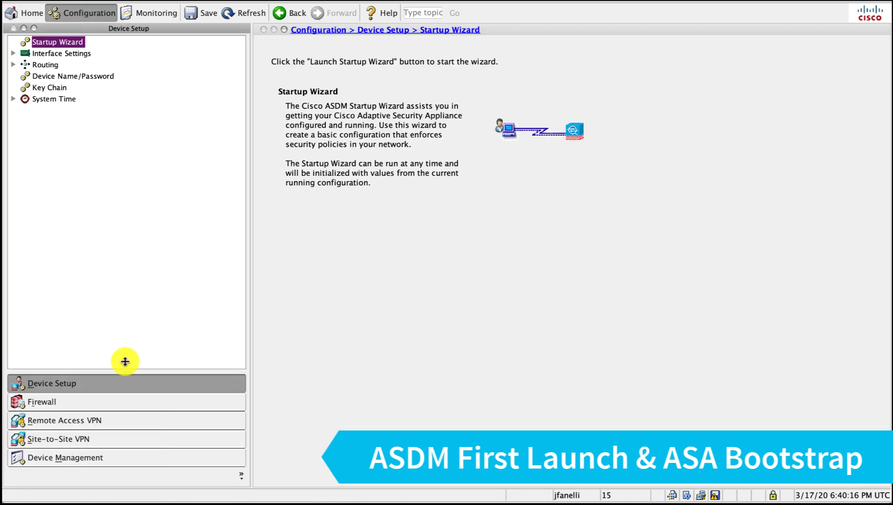
left_click(75, 54)
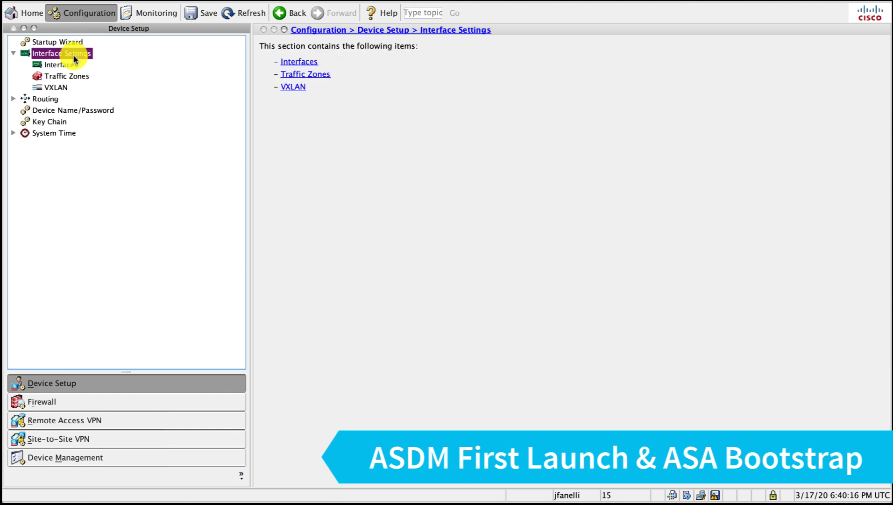
left_click(73, 65)
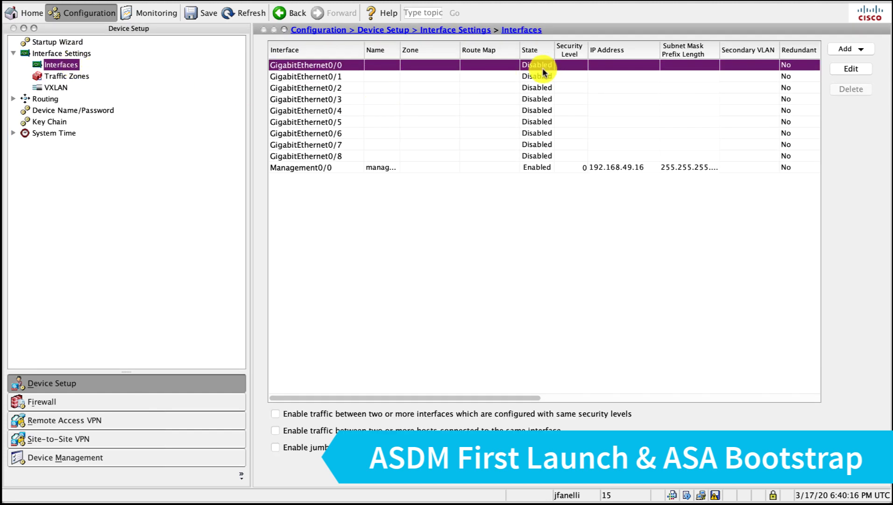
left_click(852, 69)
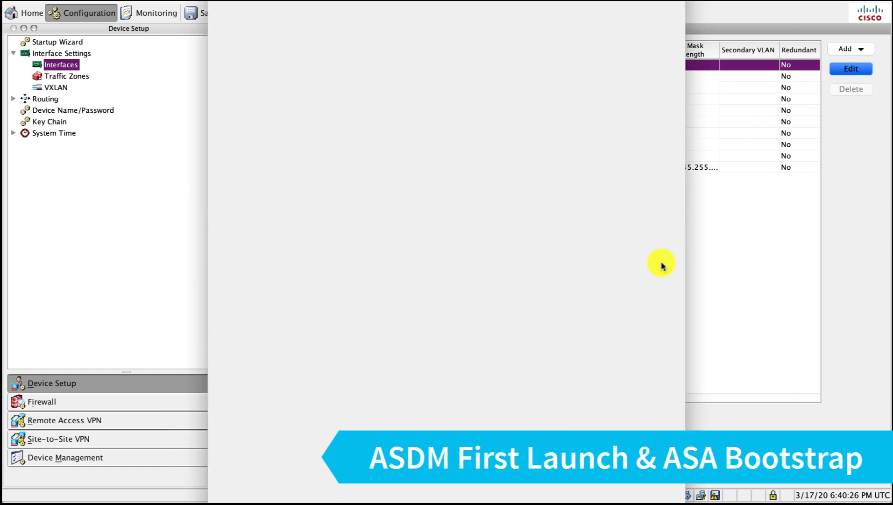
- Leave bridge group and route map at None, enable the interface and name it outside
left_click(379, 28)
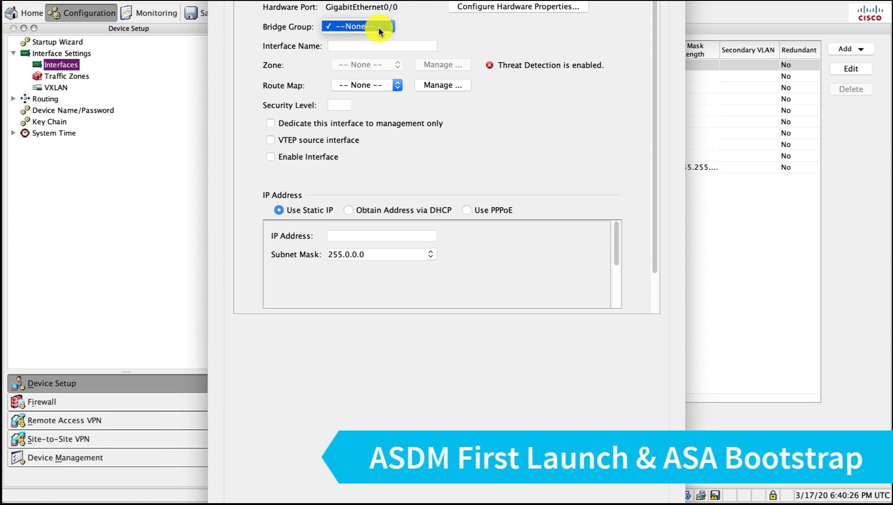
left_click(379, 29)
left_click_drag(461, 0, 455, 13)
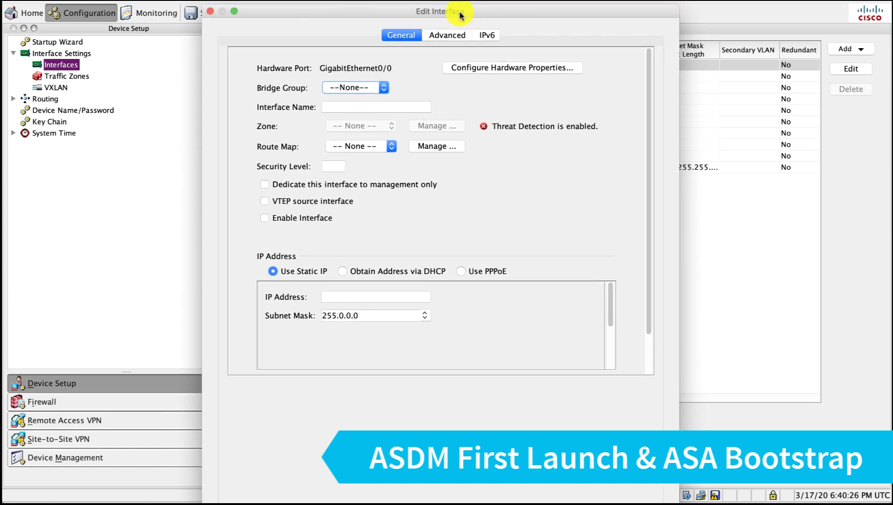
left_click(383, 88)
left_click(355, 87)
left_click(391, 145)
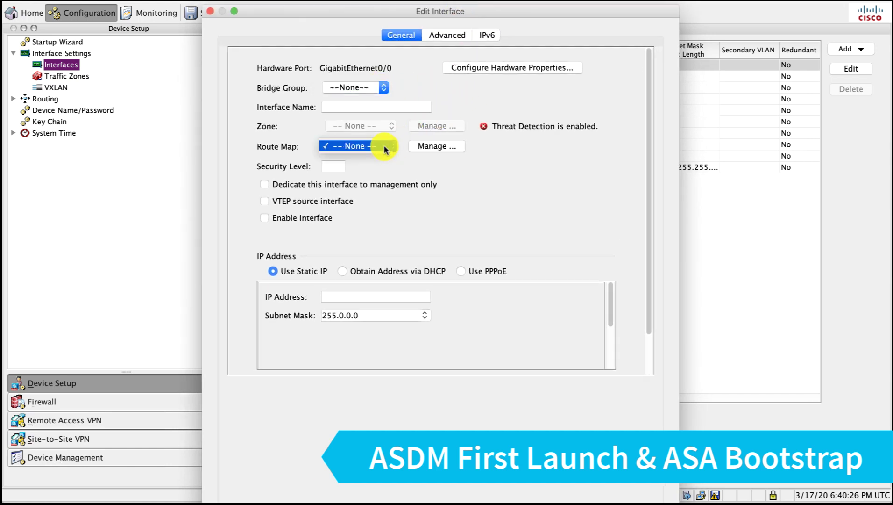
left_click(360, 146)
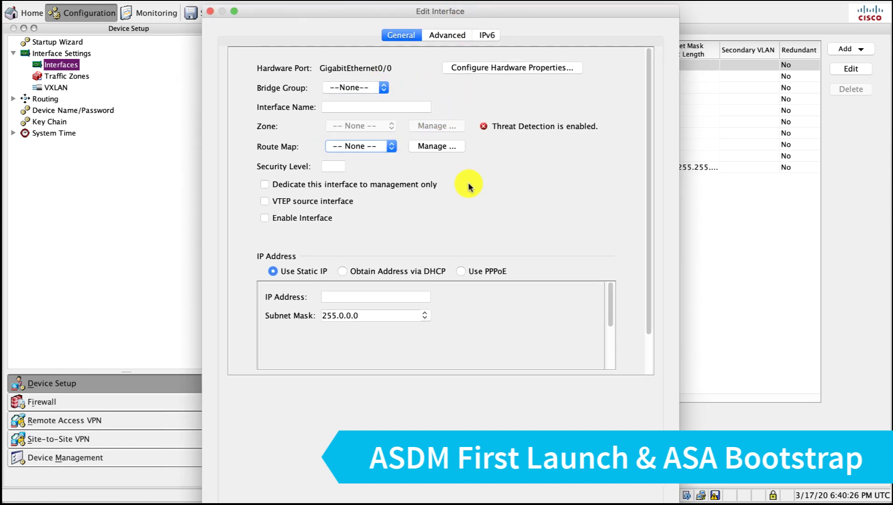
left_click(325, 218)
left_click(373, 110)
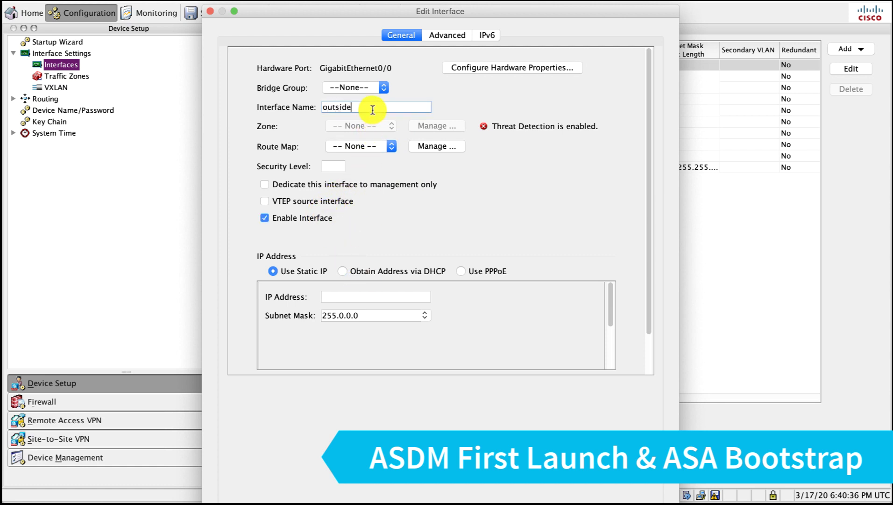
- Set IPv4 192.168.51.76, mask 255.255.255.192 and security level 0, accepting the warning
left_click(356, 300)
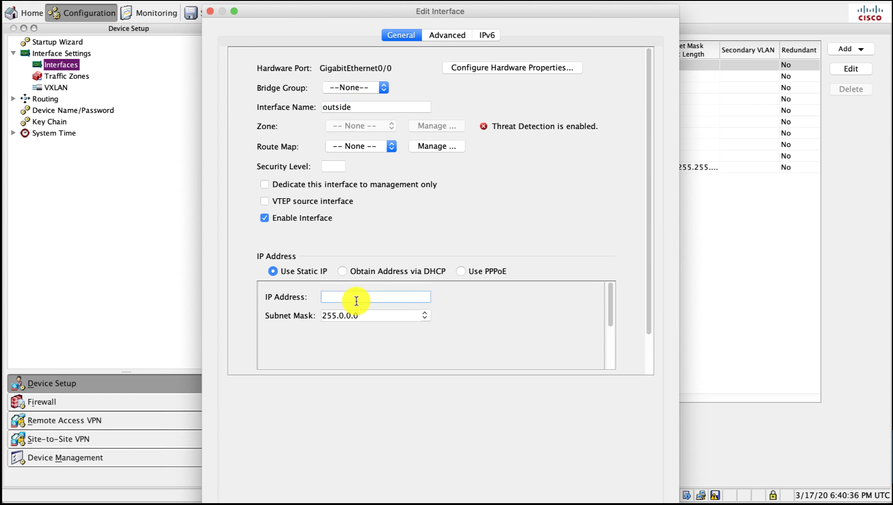
type("192.168.51.76")
key("Tab")
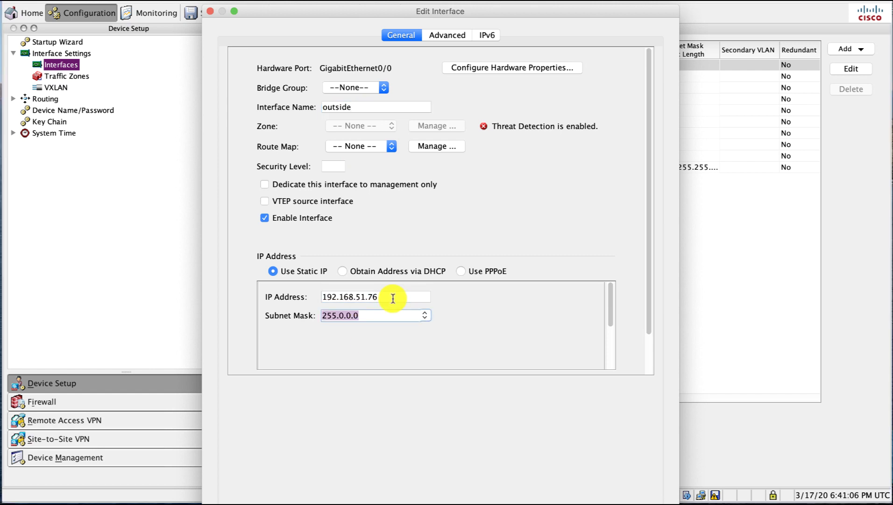
type("255.255")
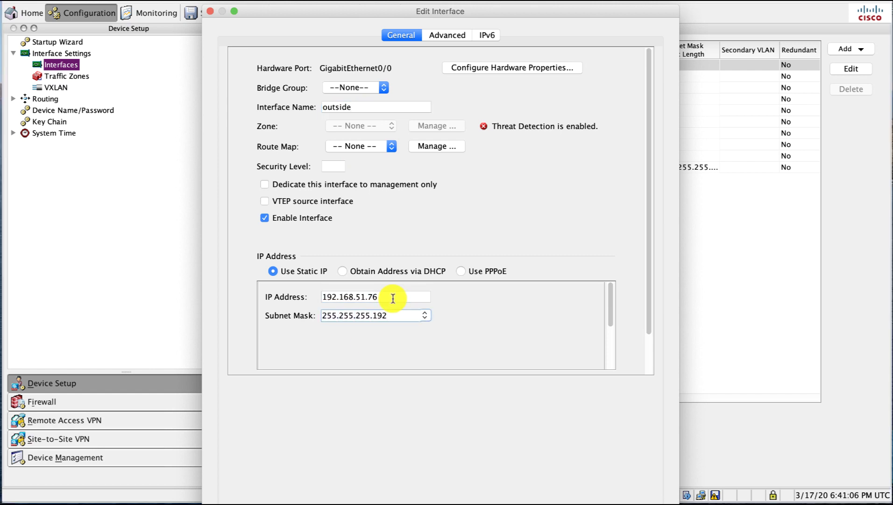
left_click(333, 166)
type("0")
left_click(462, 35)
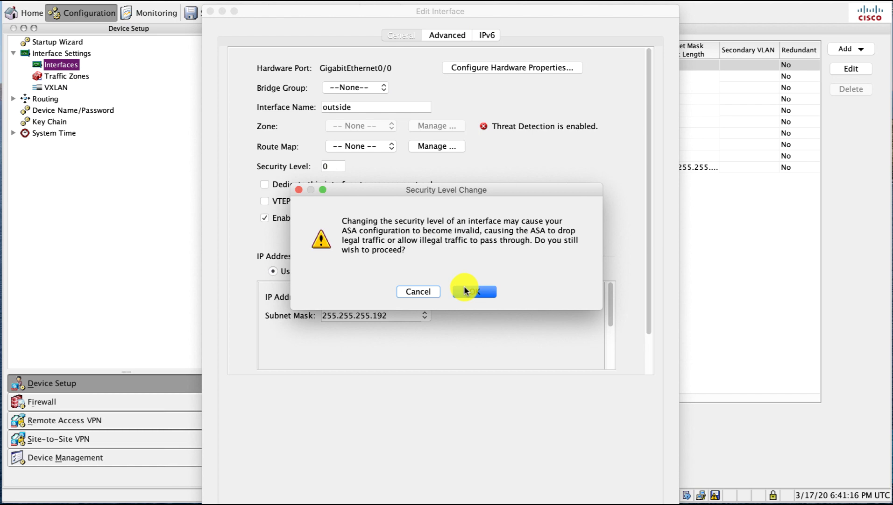
left_click(465, 291)
- Add IPv6 address 2603:3015:3a04:f3e0::76/64 and save the interface settings
left_click(610, 257)
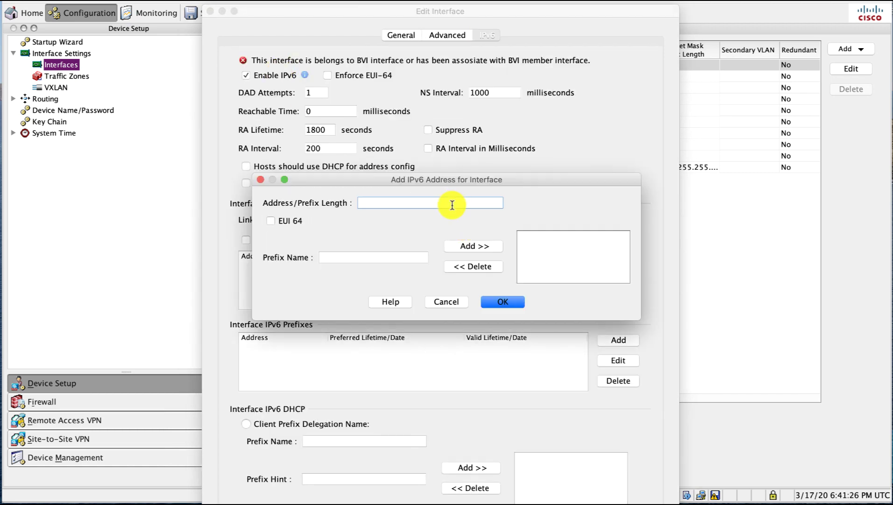
type("2603:3015:3a04:f3e0::76")
left_click(502, 302)
scroll(503, 279, "down", 3)
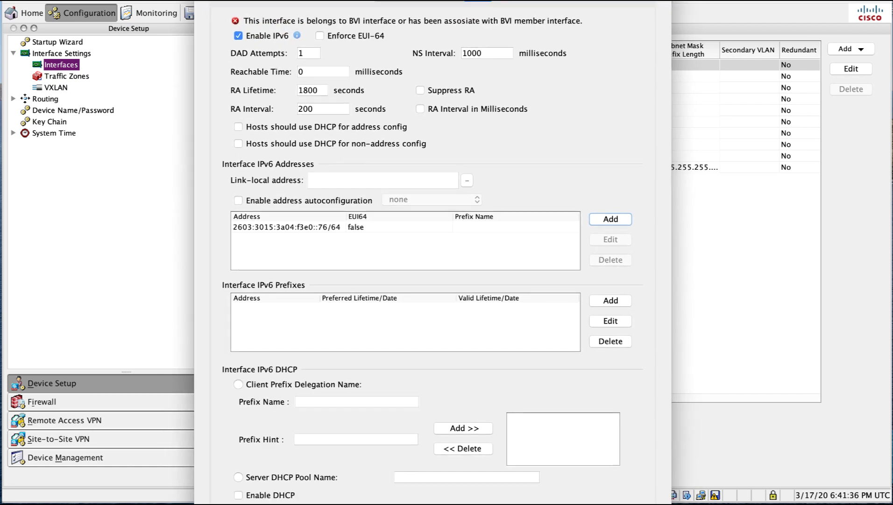
left_click(514, 478)
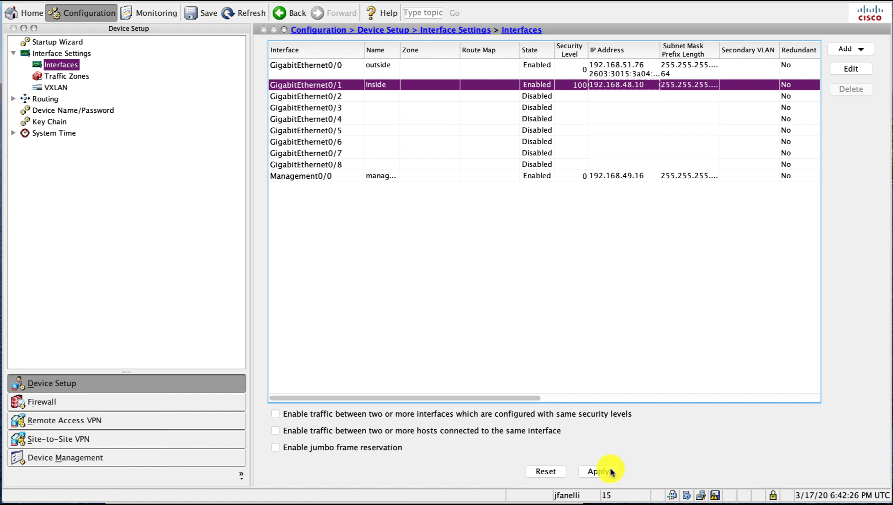
- Apply the outside and inside interface changes and send the commands to the ASA
left_click(610, 471)
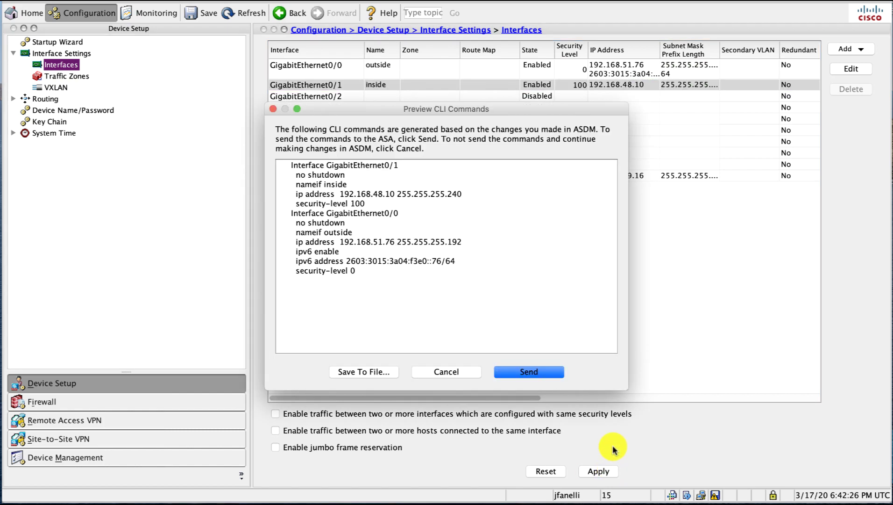
left_click(511, 373)
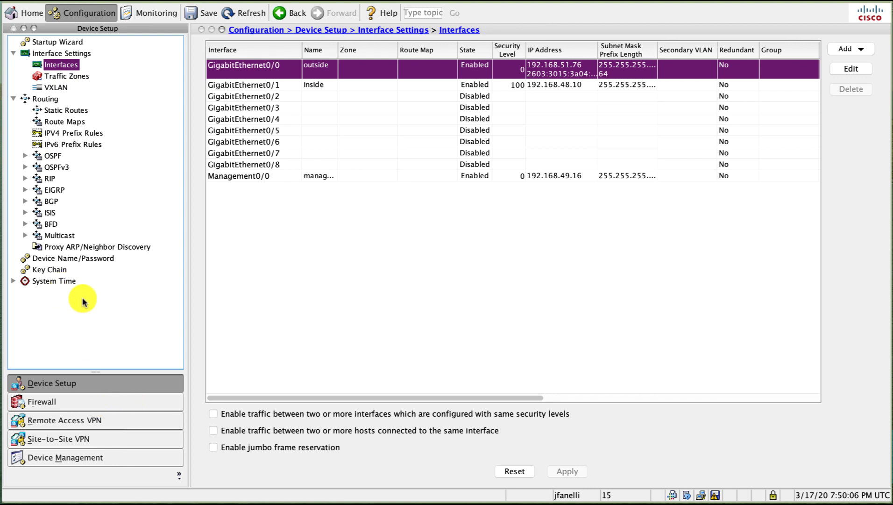
- Review the IPv4 and IPv6 static routes, then move to the Remote Access VPN section
left_click(66, 110)
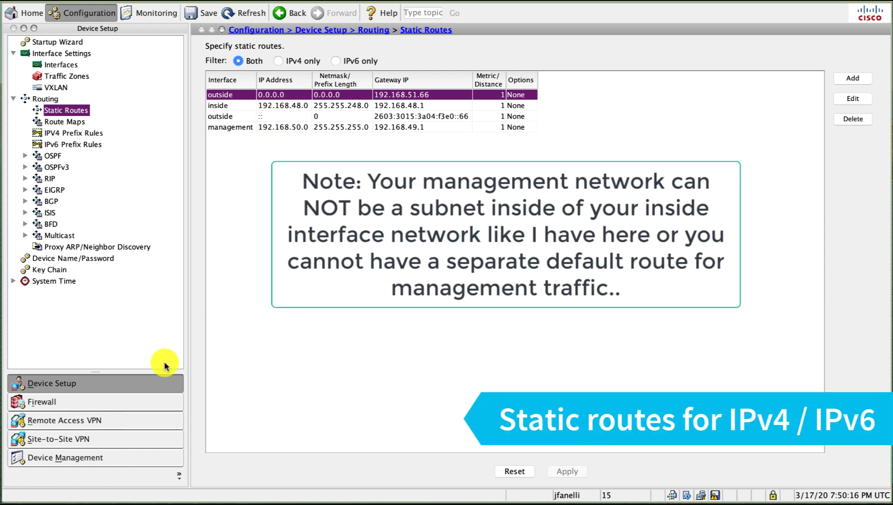
left_click(116, 423)
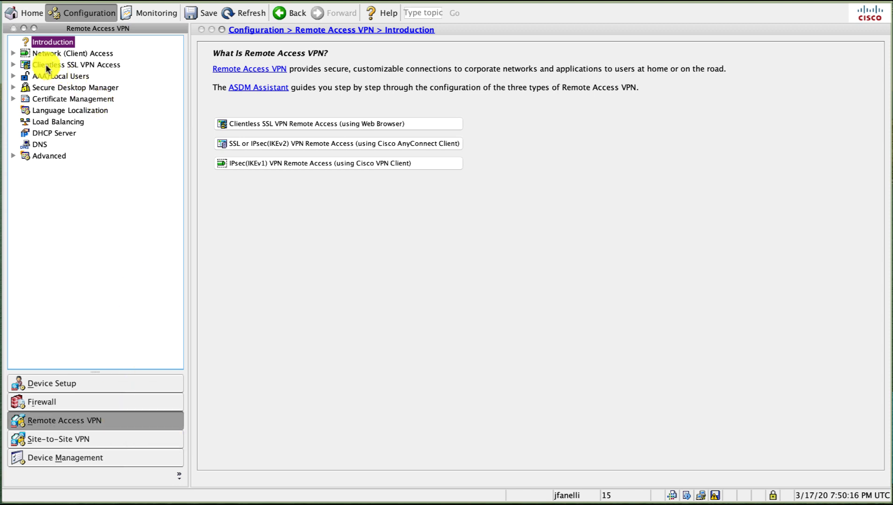
- On Network (Client) Access > AnyConnect Client Software, start adding an image and browse flash
left_click(13, 54)
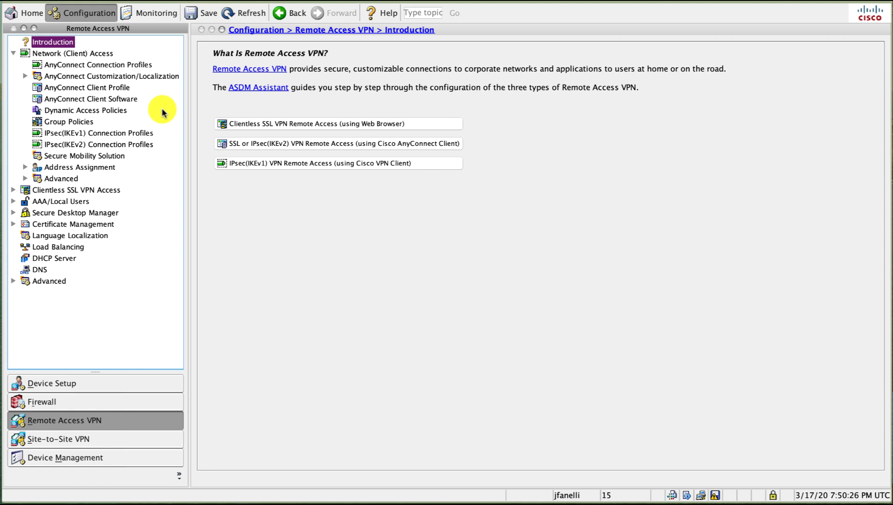
left_click(119, 99)
left_click(213, 100)
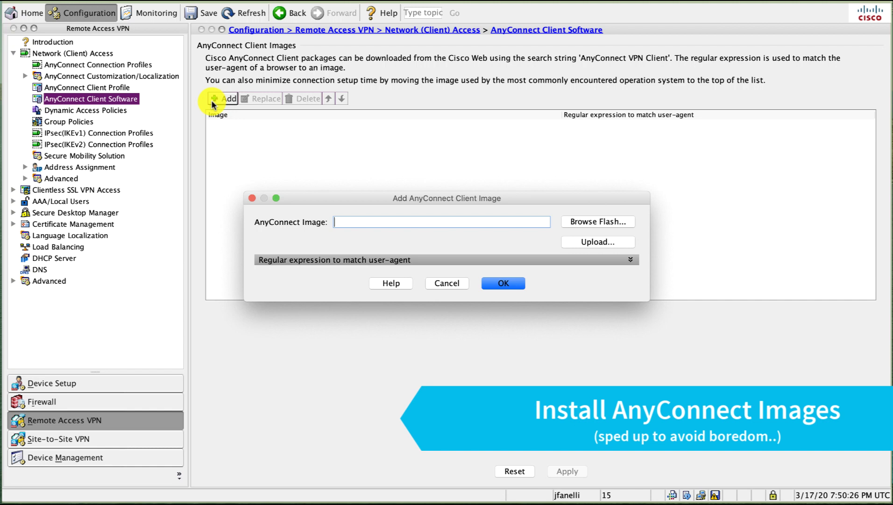
left_click(574, 222)
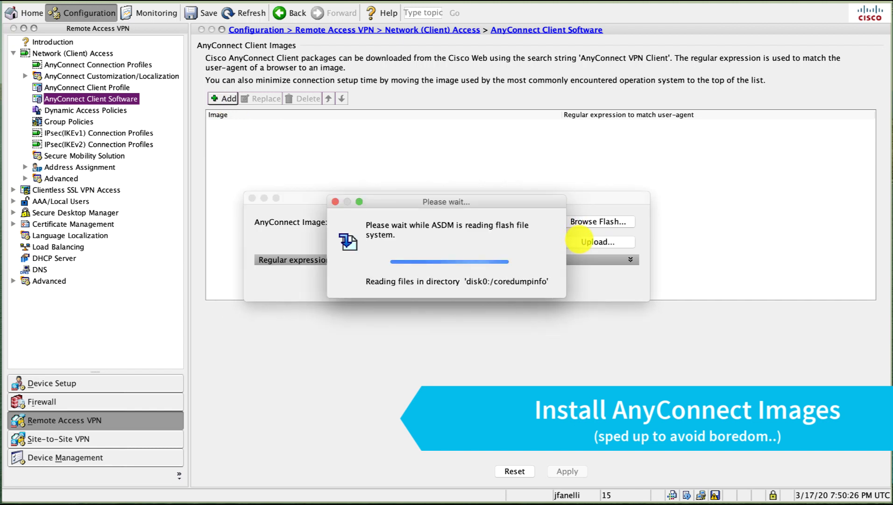
- Upload the Windows AnyConnect 4.8.03036 webdeploy package from Downloads and add it as a client image
left_click(584, 242)
left_click(575, 240)
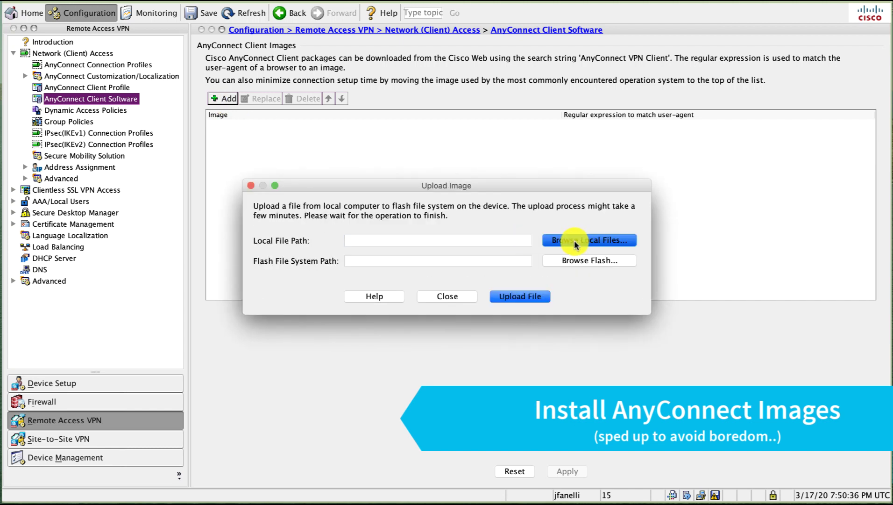
scroll(484, 233, "down", 2)
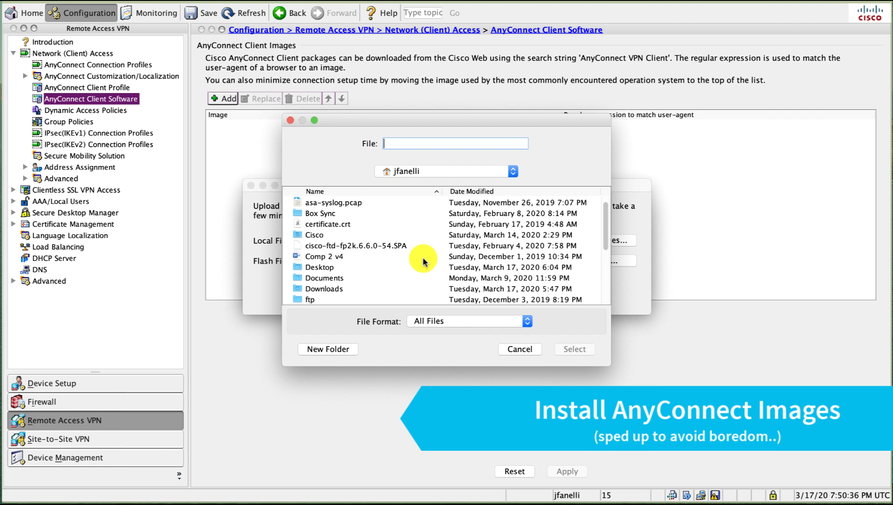
double_click(324, 278)
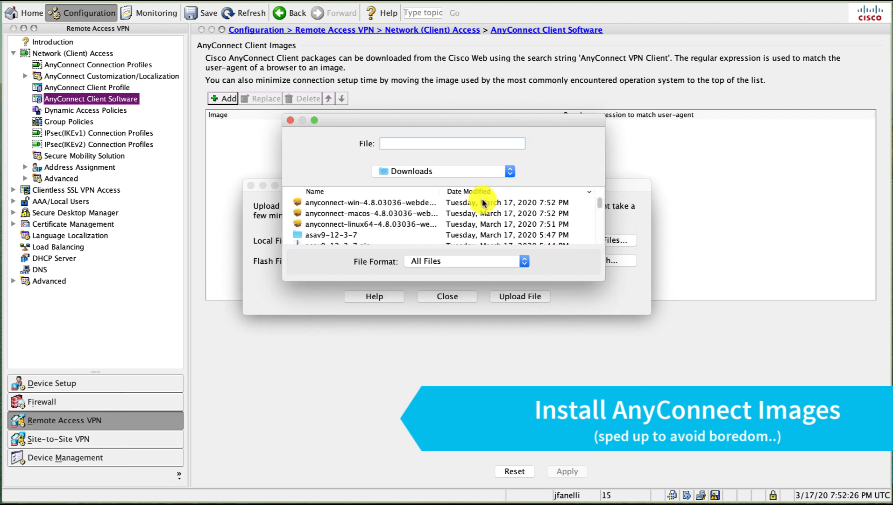
left_click(438, 202)
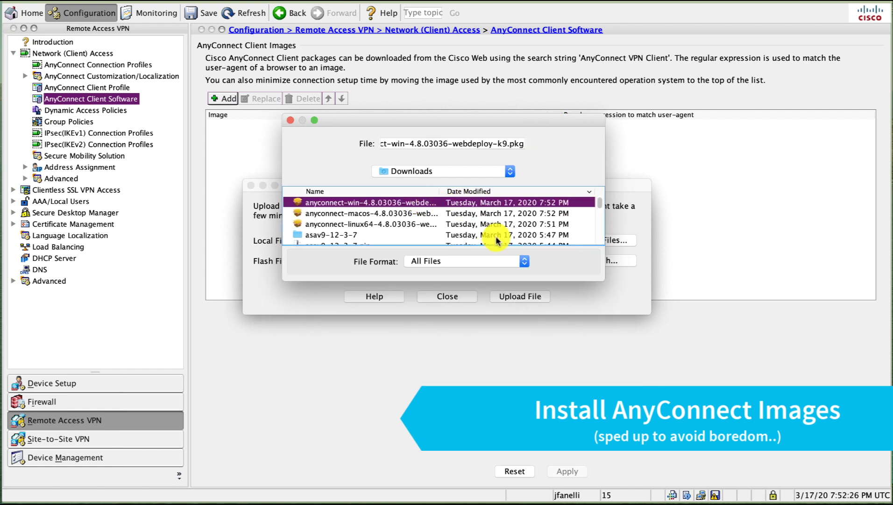
left_click_drag(604, 282, 637, 348)
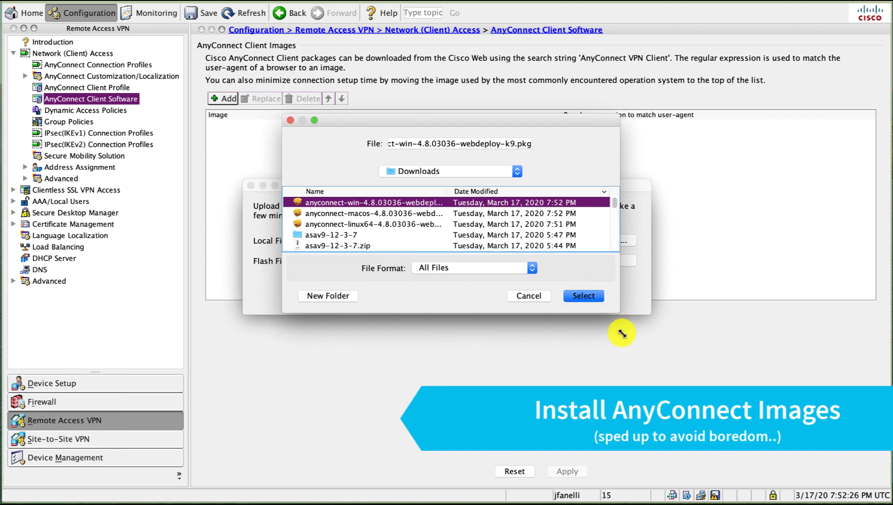
left_click(620, 337)
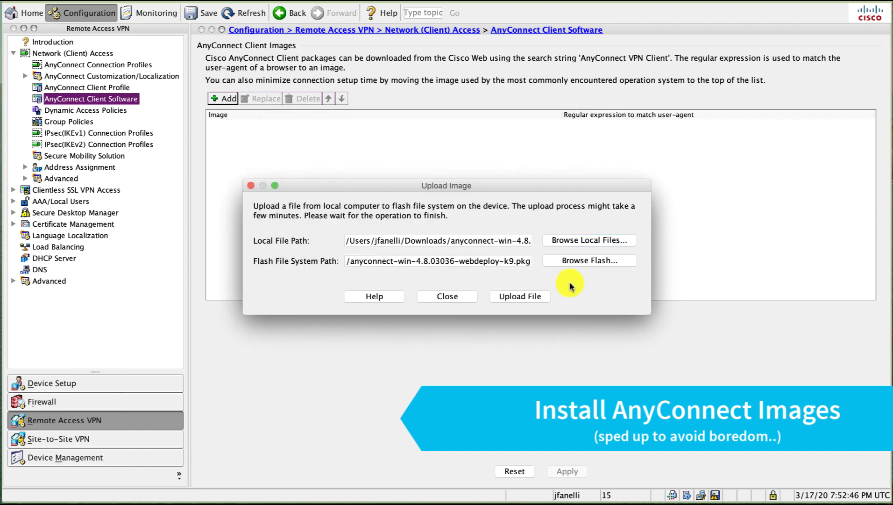
left_click(464, 296)
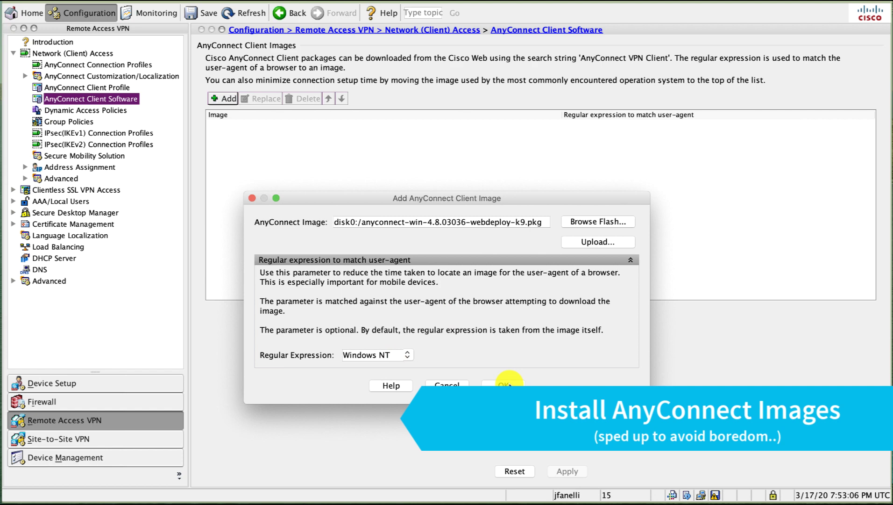
left_click(505, 385)
- Add the macOS 4.8.03036 package matched to Intel Mac OS X, then apply and send
left_click(223, 98)
left_click(598, 167)
left_click(601, 240)
left_click(543, 235)
left_click(574, 405)
left_click(504, 294)
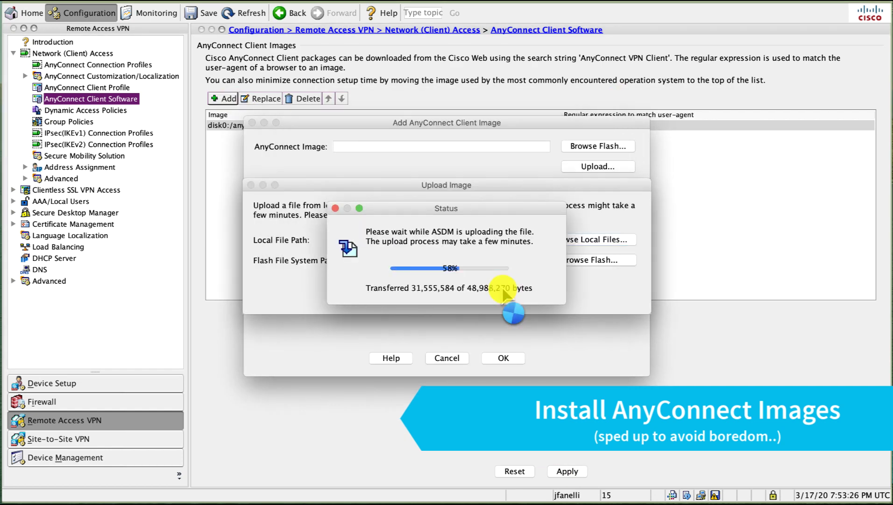
left_click(402, 333)
left_click(504, 357)
left_click(567, 471)
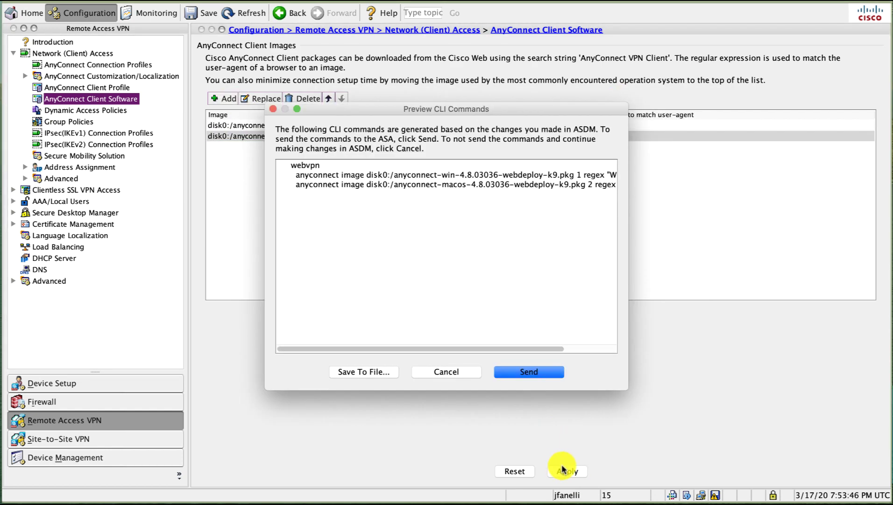
left_click(517, 370)
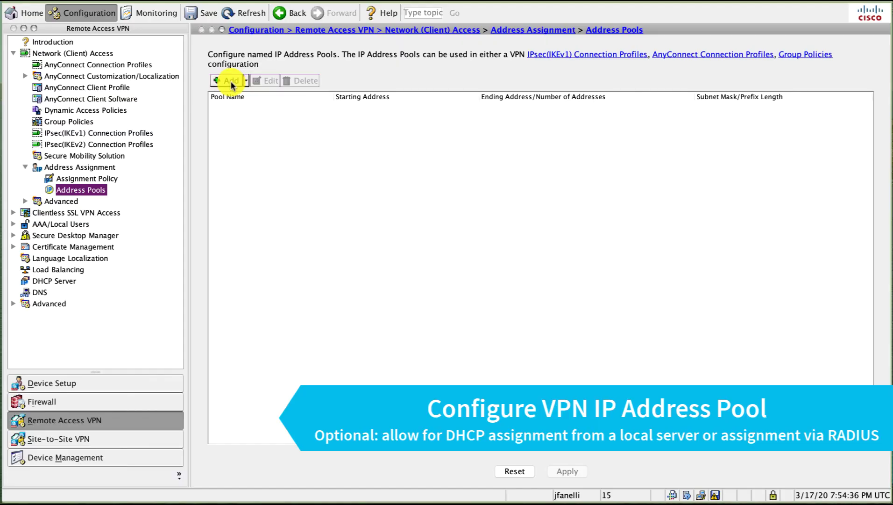
- Create address pool vpn-pool from 192.168.52.129 to 192.168.52.158 with mask 255.255.255.224
left_click(231, 82)
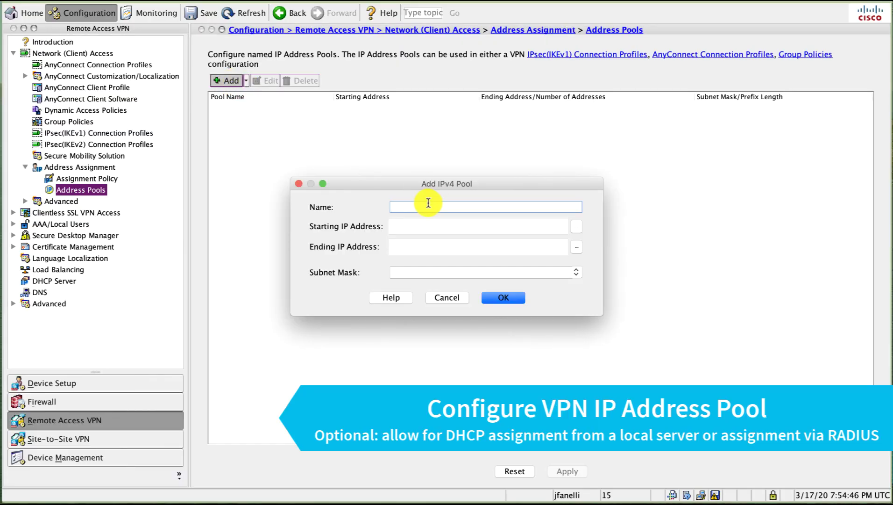
type("vpn-pool")
key("Tab")
type("192.168.52.97")
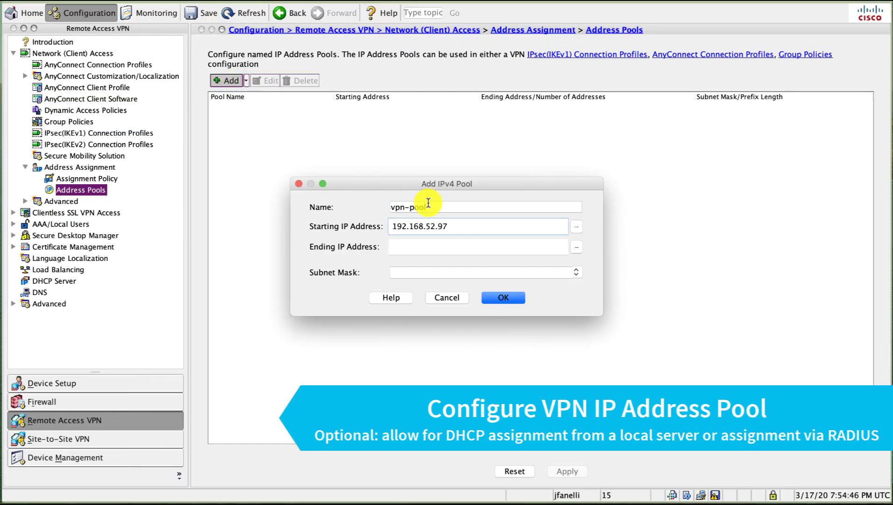
key("BackSpace")
key("BackSpace")
type("129")
key("Tab")
type("192.168.52.158")
key("Tab")
type("255.255.255.24")
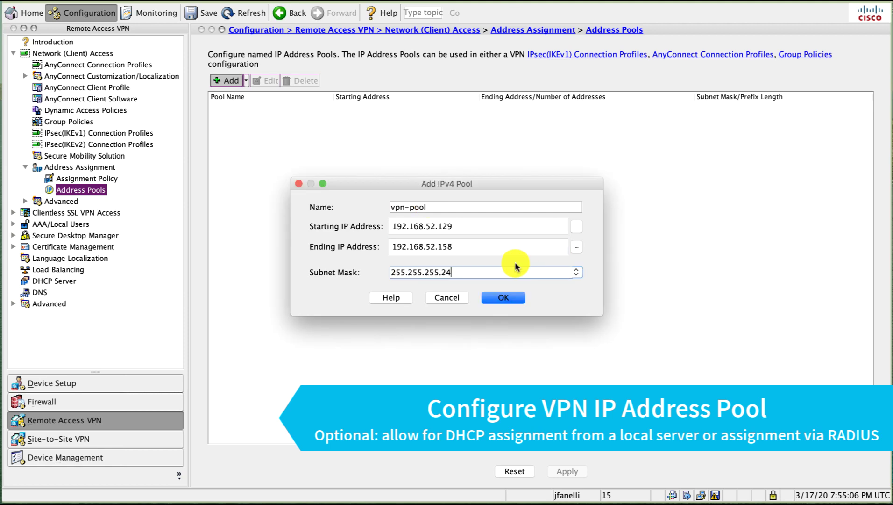
left_click(503, 298)
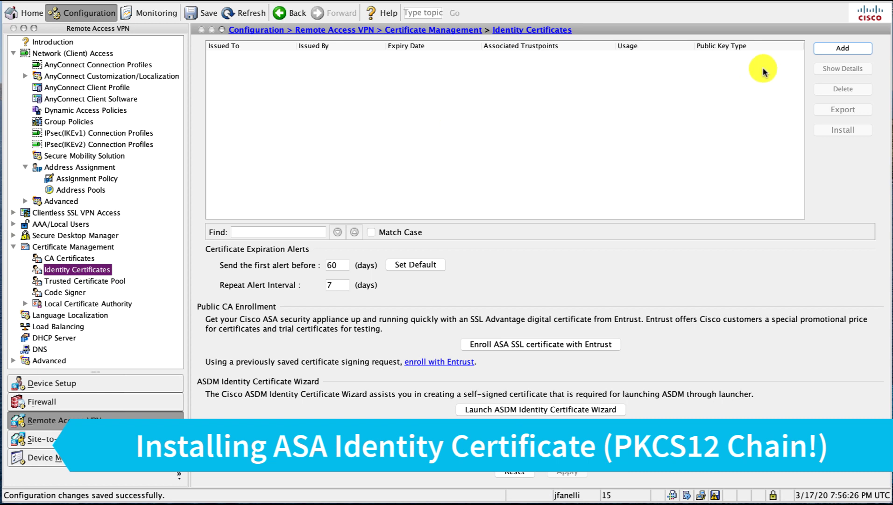
- Start an identity certificate with trustpoint getfreessl-mar2020 and enter the decryption passphrase
left_click(826, 49)
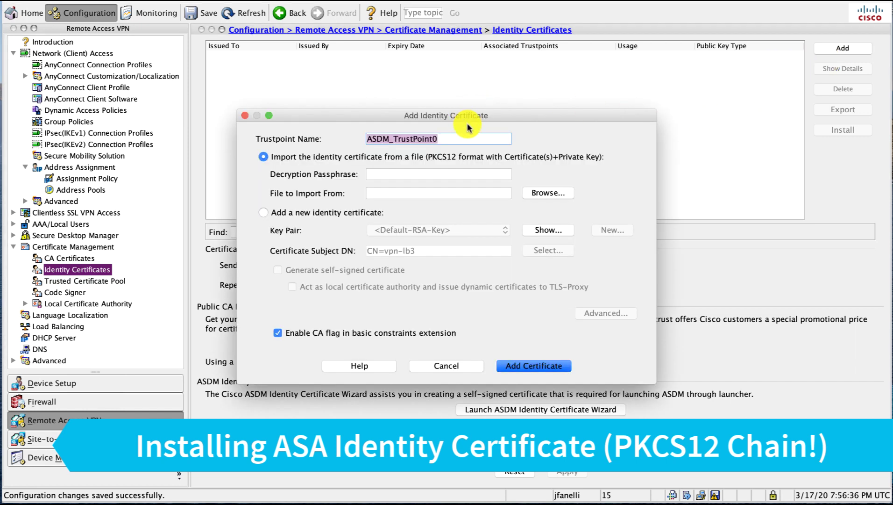
type("getfreesll-mar2020")
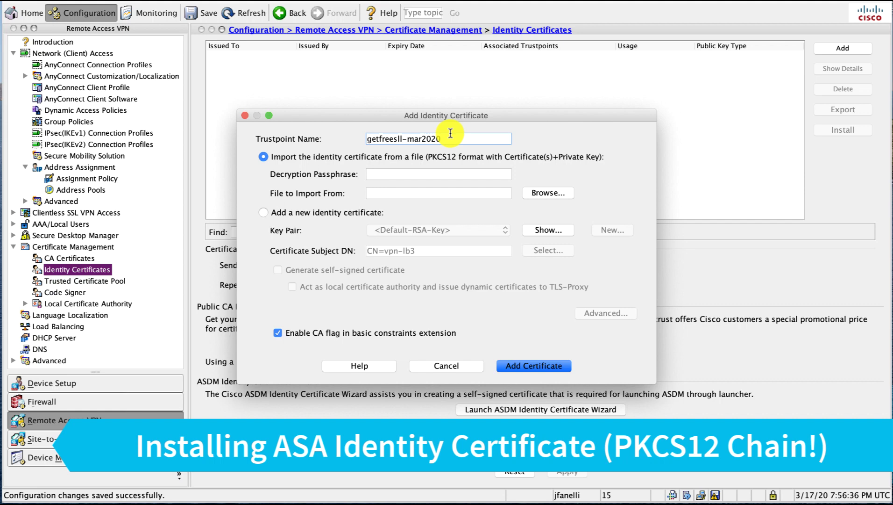
left_click(438, 170)
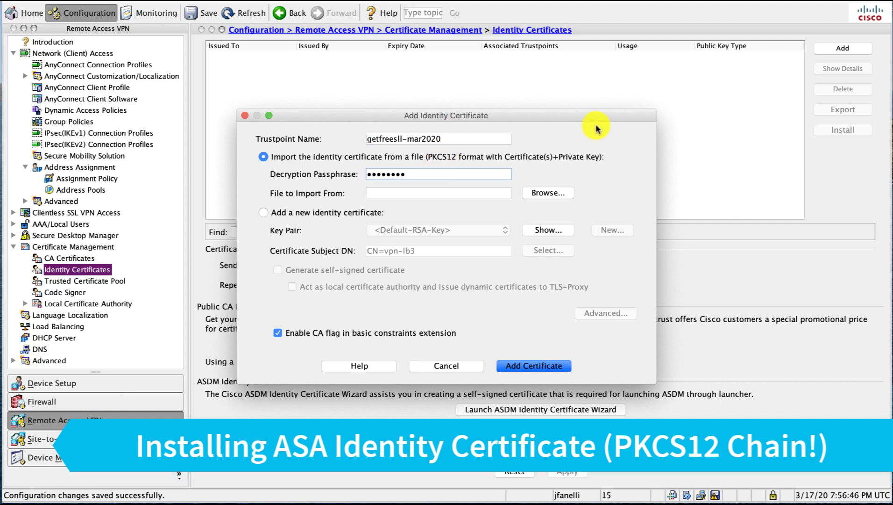
- Choose certificate.pfx in the wildcard-infosec folder as the PKCS12 file to import
left_click(548, 193)
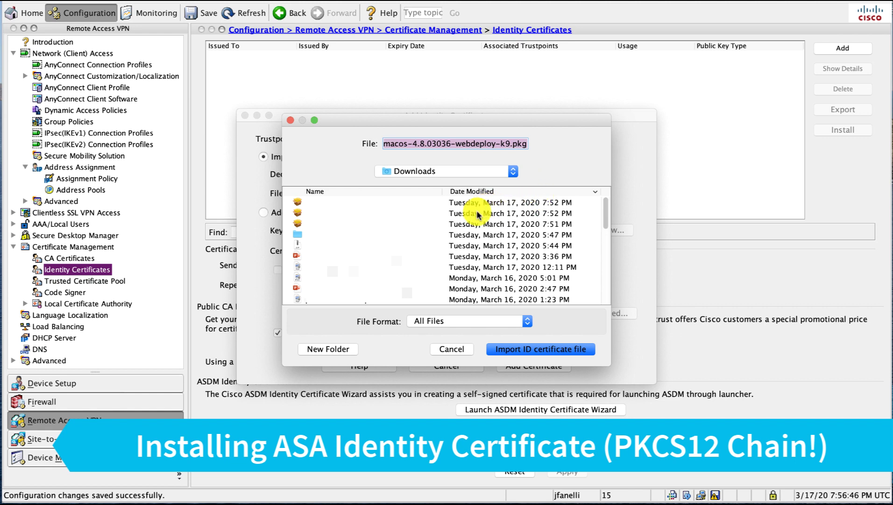
scroll(423, 255, "down", 3)
scroll(422, 255, "down", 1)
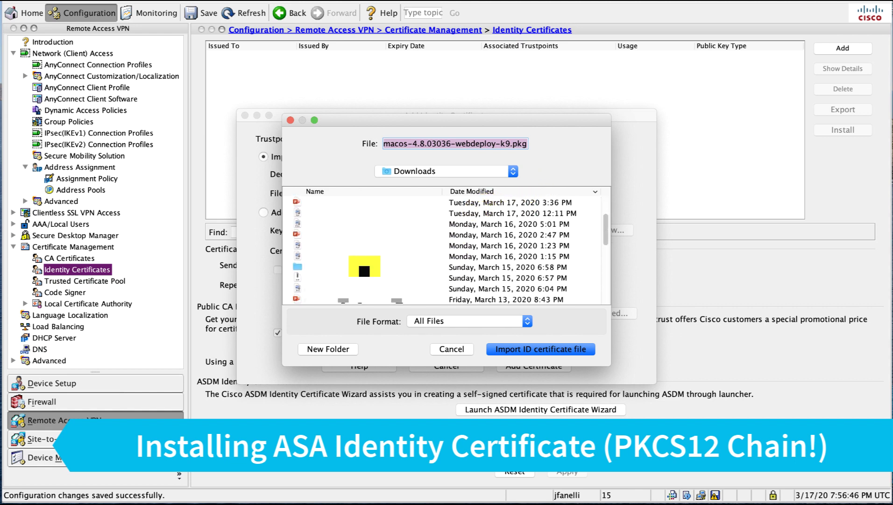
left_click(365, 266)
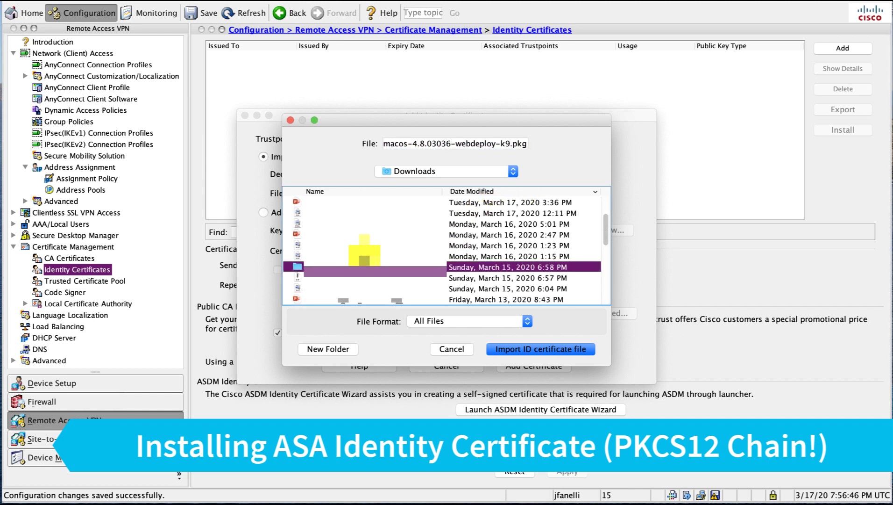
double_click(349, 266)
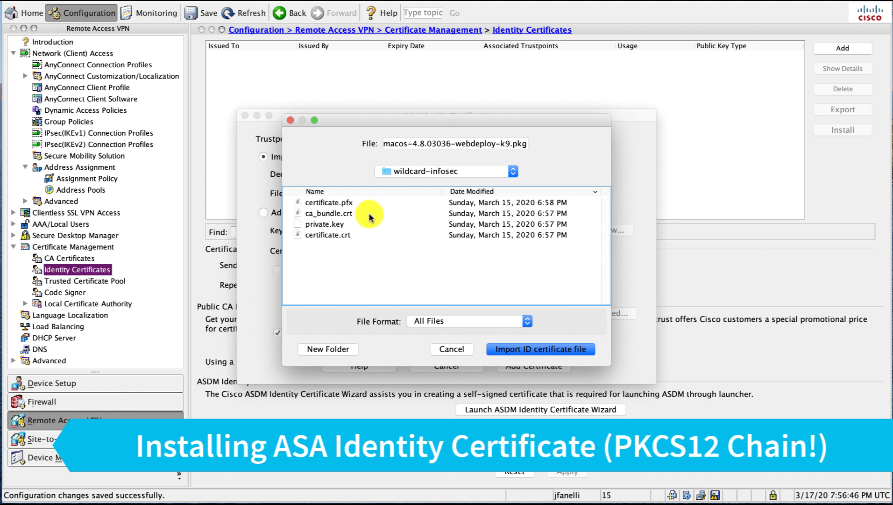
left_click(343, 202)
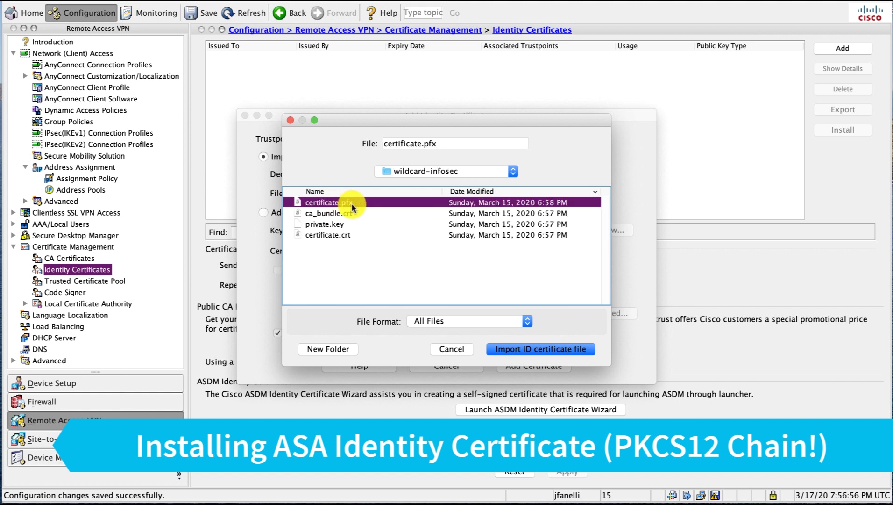
left_click(513, 351)
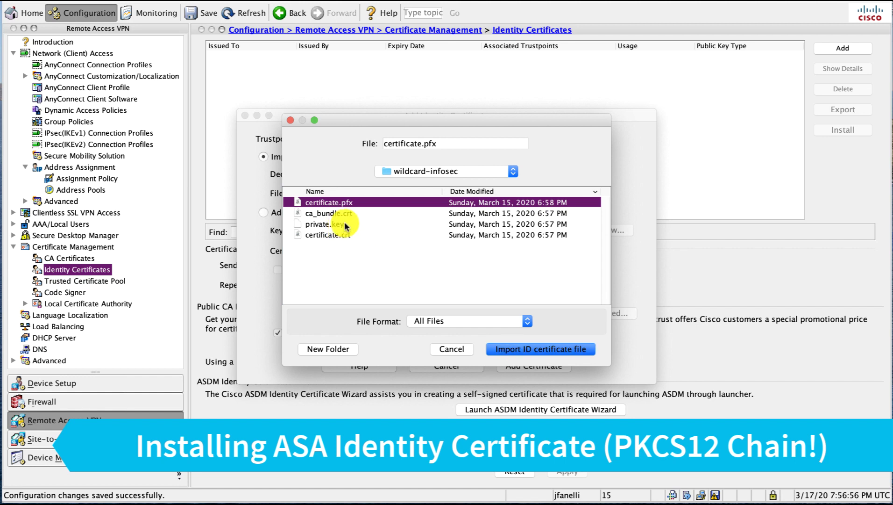
left_click(555, 354)
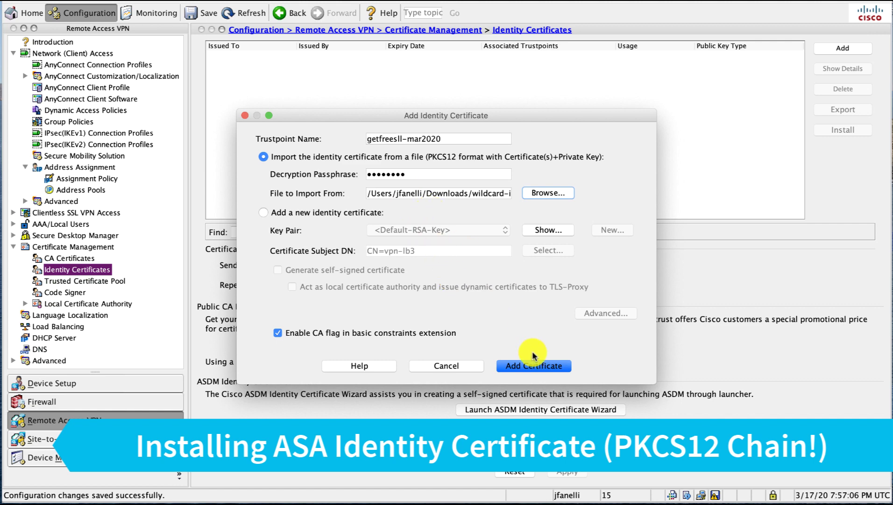
- Import the PKCS12 Let's Encrypt certificate into trustpoint getfreesll-mar2020 and send it to the ASA
left_click(535, 365)
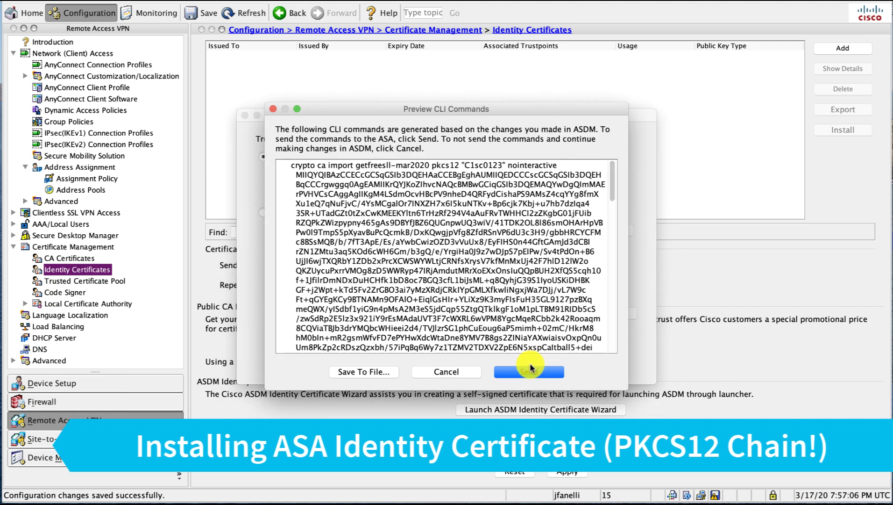
left_click(531, 371)
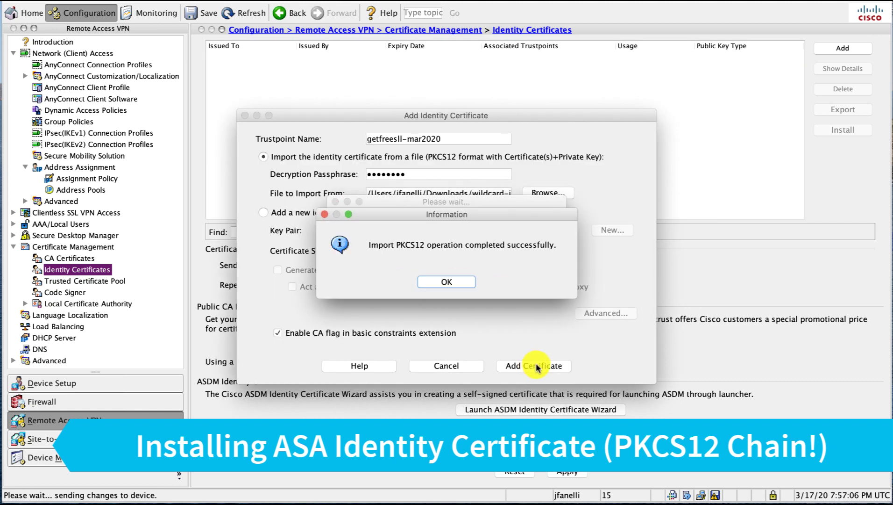
left_click(451, 281)
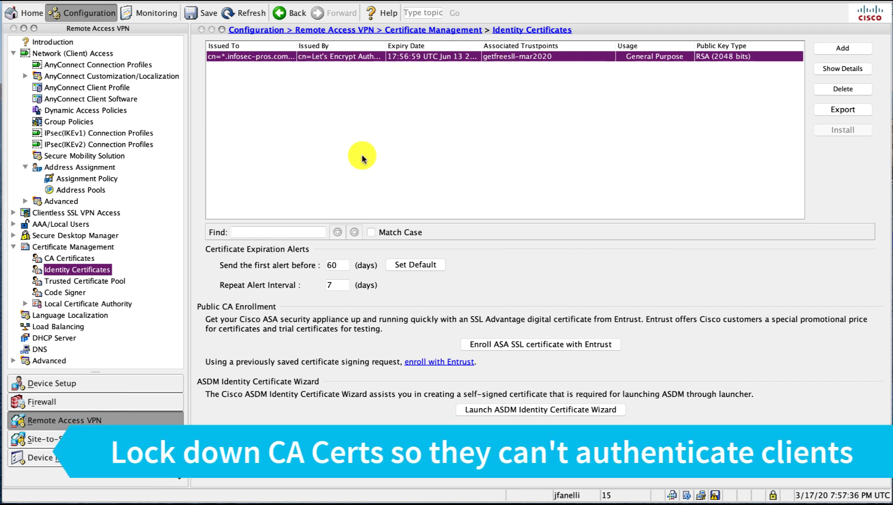
- Stop the Let's Encrypt Authority X3 CA from accepting issued and subordinate-CA certificates
left_click(75, 257)
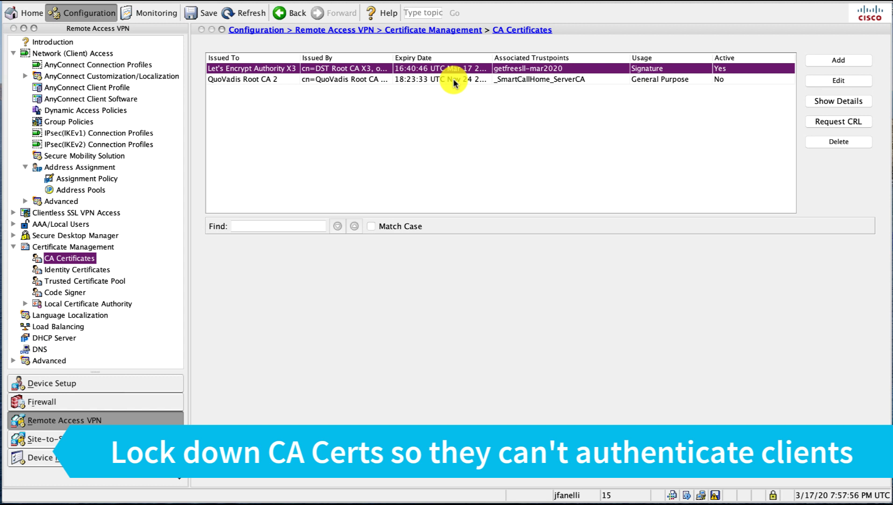
left_click(821, 82)
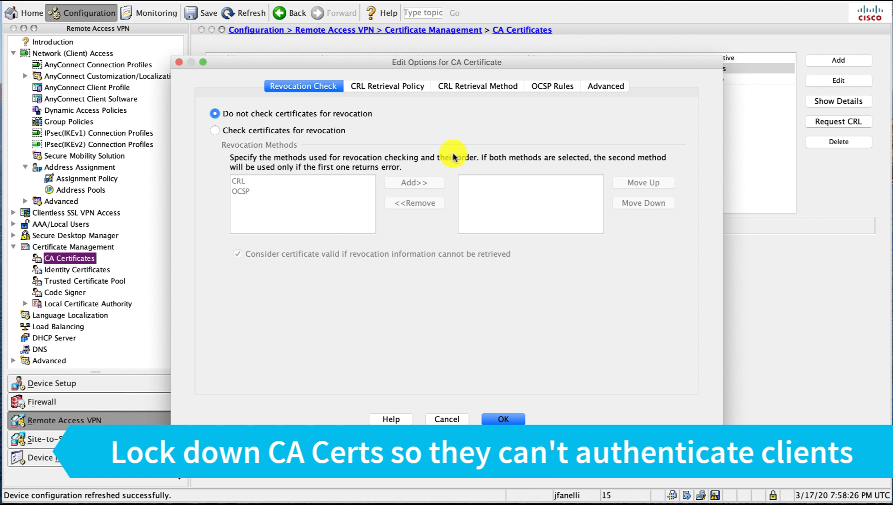
left_click(616, 86)
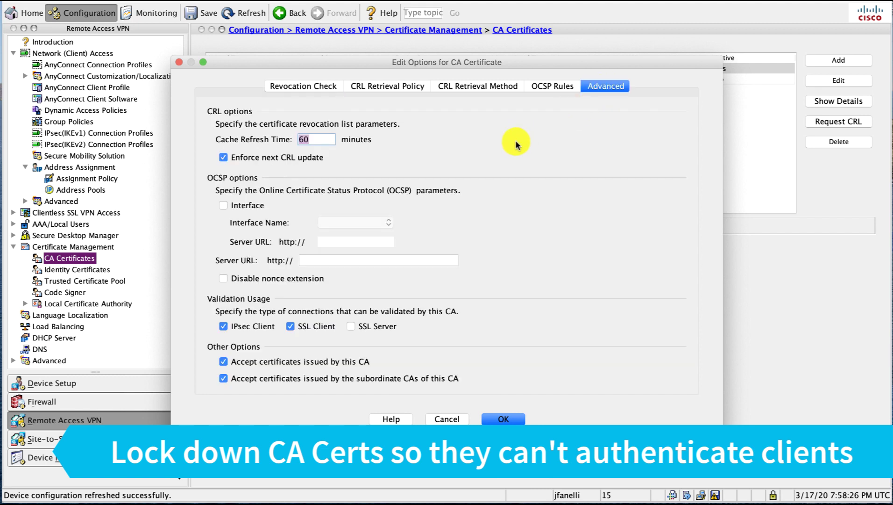
left_click(260, 367)
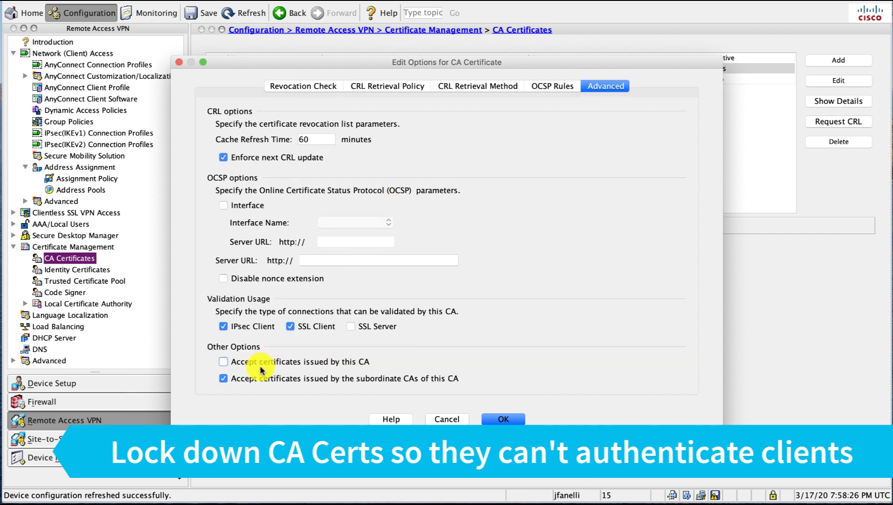
left_click(254, 377)
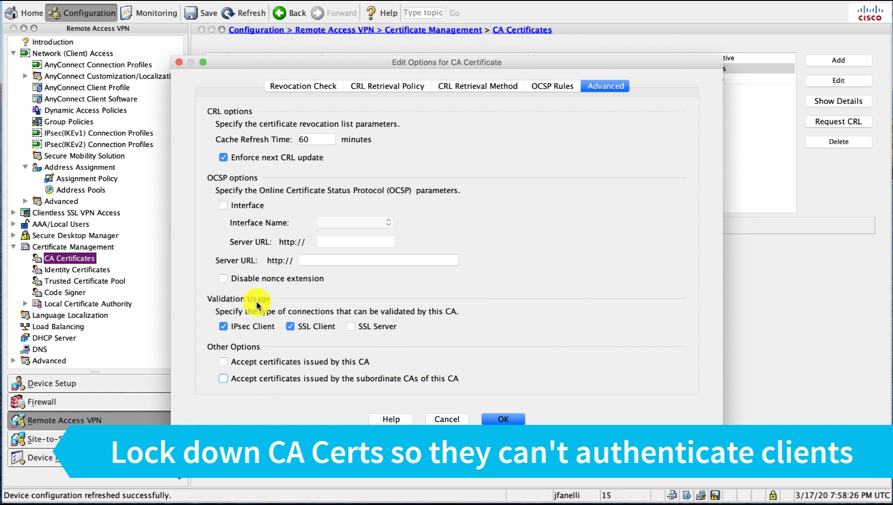
left_click(496, 419)
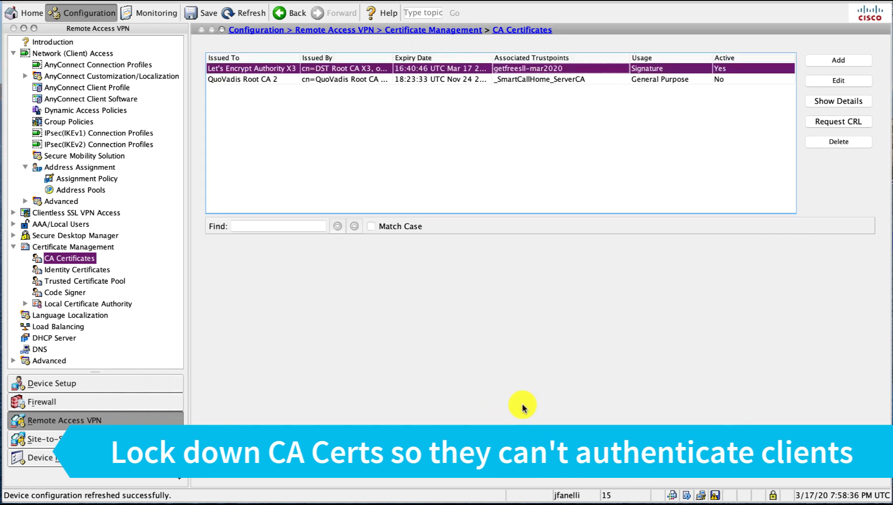
- Stop QuoVadis Root CA 2 from accepting certificates the same way, and apply both changes to the ASA
double_click(639, 79)
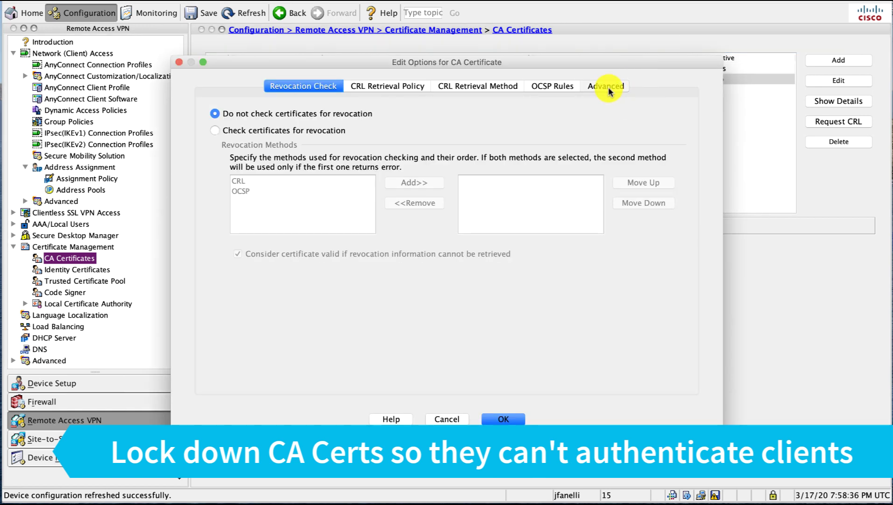
left_click(608, 87)
left_click(279, 361)
left_click(287, 379)
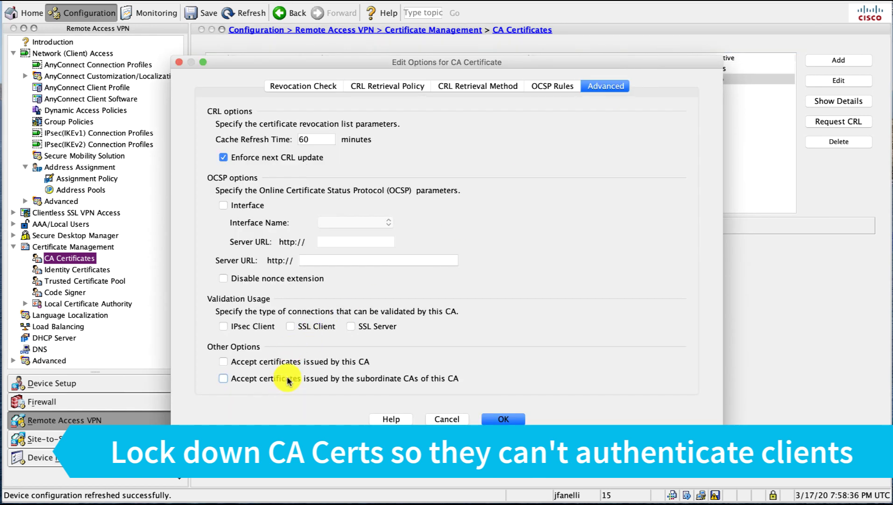
left_click(503, 419)
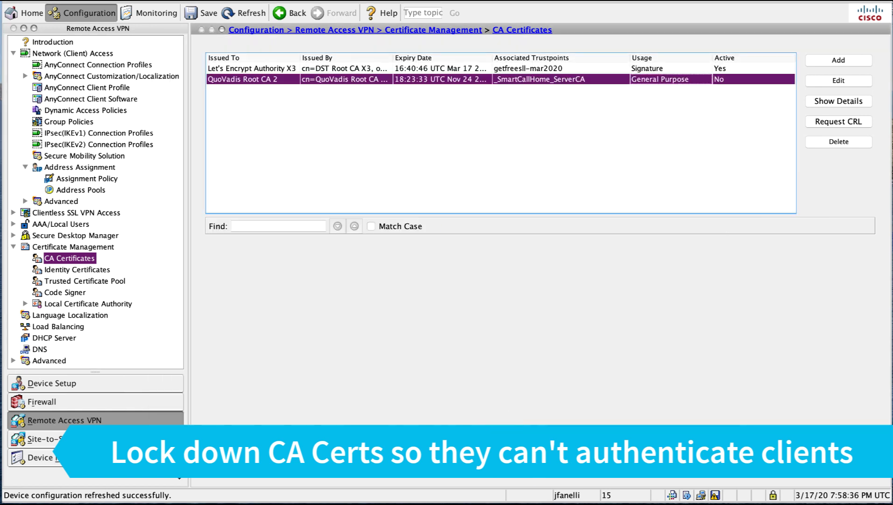
left_click(559, 477)
left_click(526, 371)
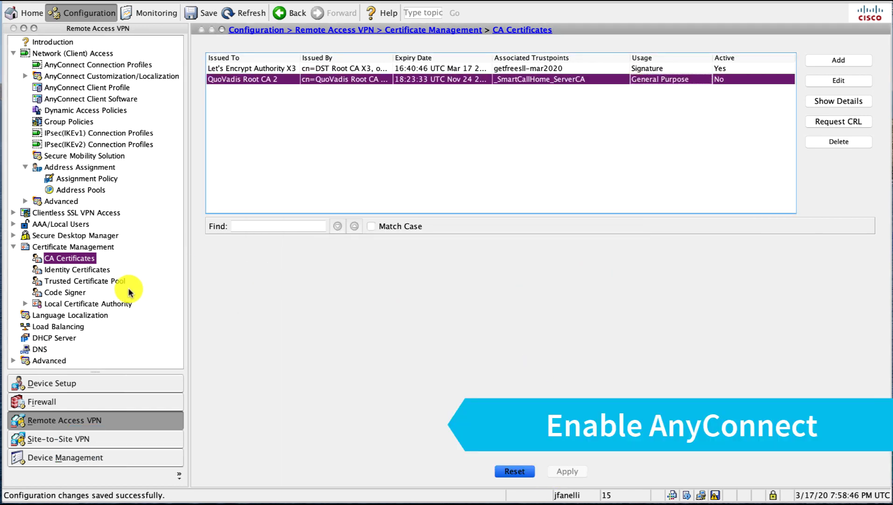
- Enable AnyConnect SSL/DTLS and IPsec on outside with the getfreesll-mar2020 certificate, and SSL on DefaultRAGroup
left_click(114, 65)
left_click(239, 89)
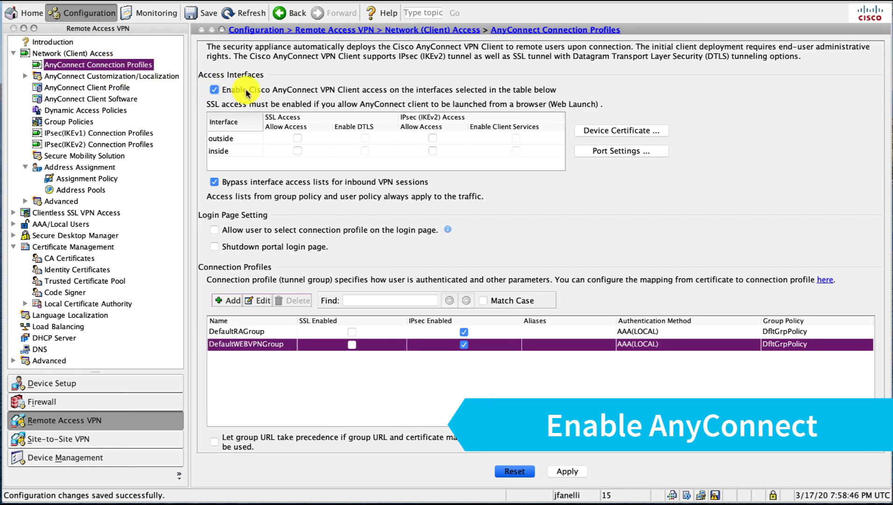
left_click(297, 139)
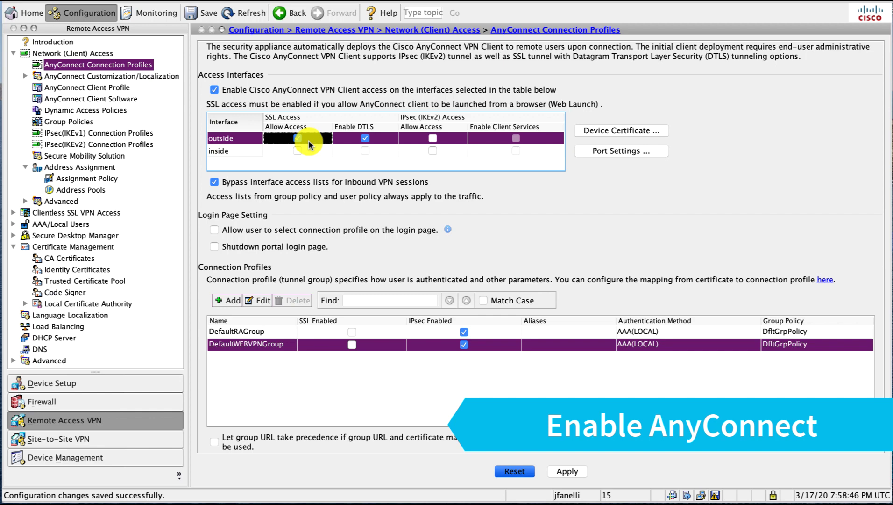
left_click(432, 138)
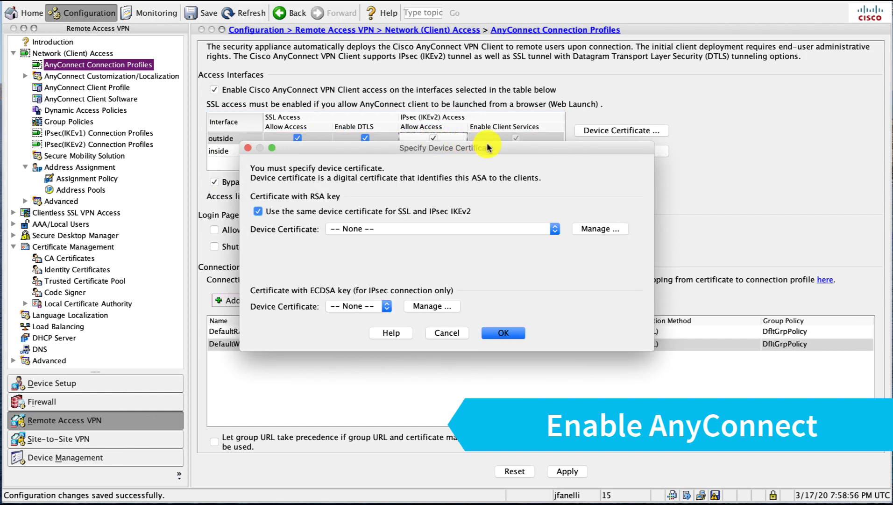
left_click(487, 231)
left_click(488, 239)
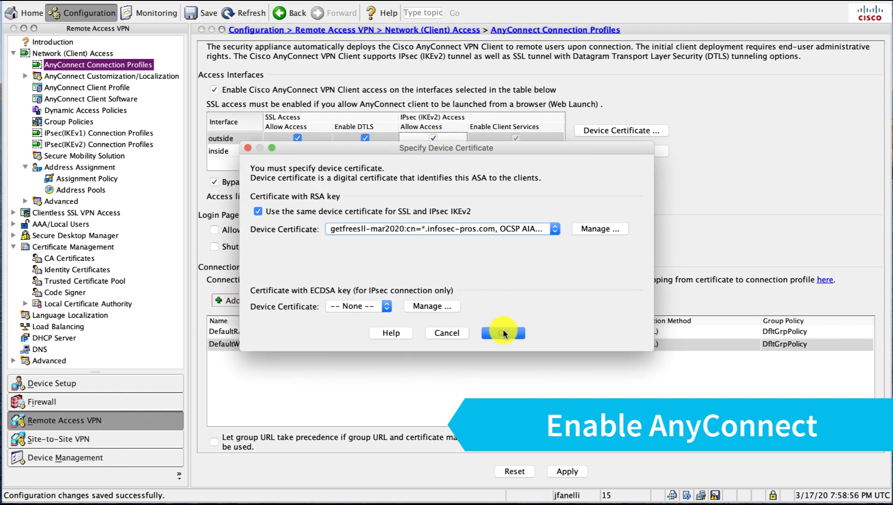
left_click(503, 333)
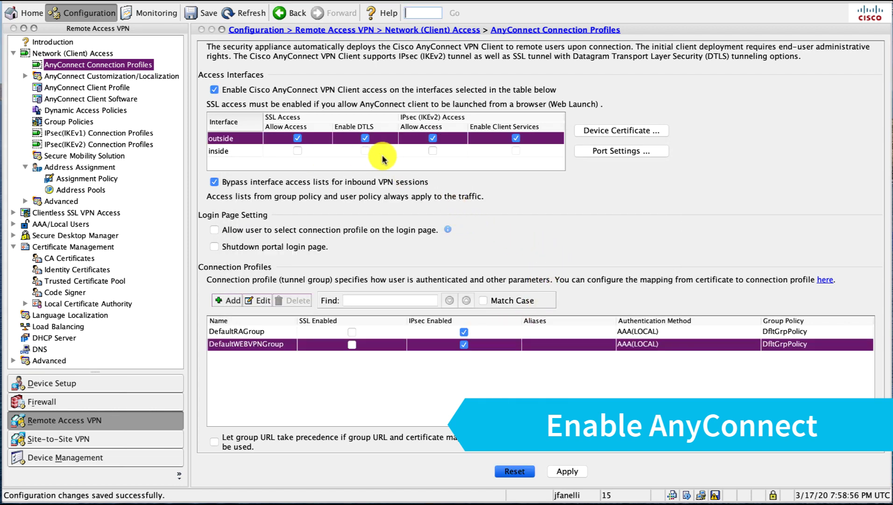
left_click(352, 331)
left_click(411, 323)
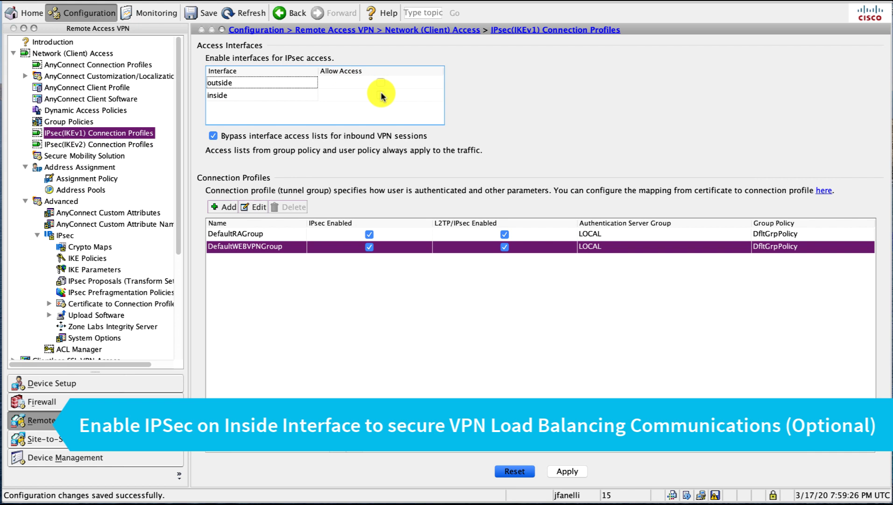
- Allow IKEv1 IPsec access on the inside interface and send the pending commands to the ASA
left_click(381, 95)
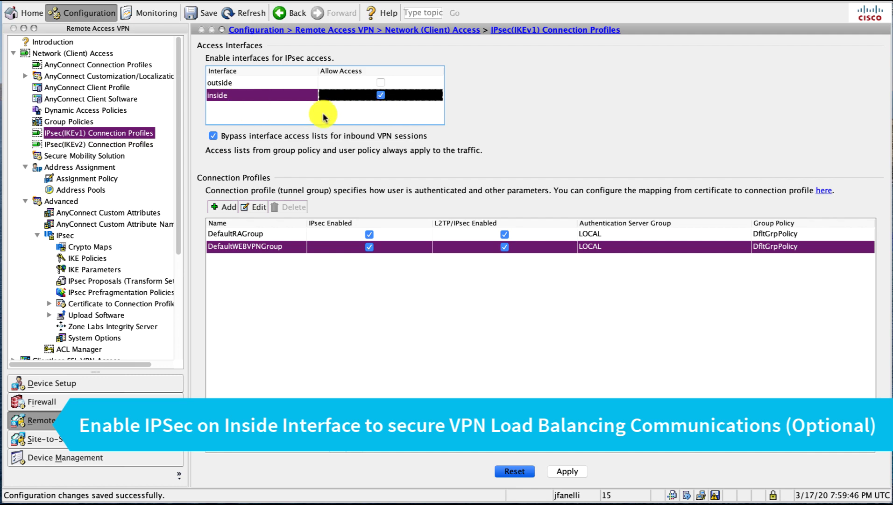
left_click(566, 470)
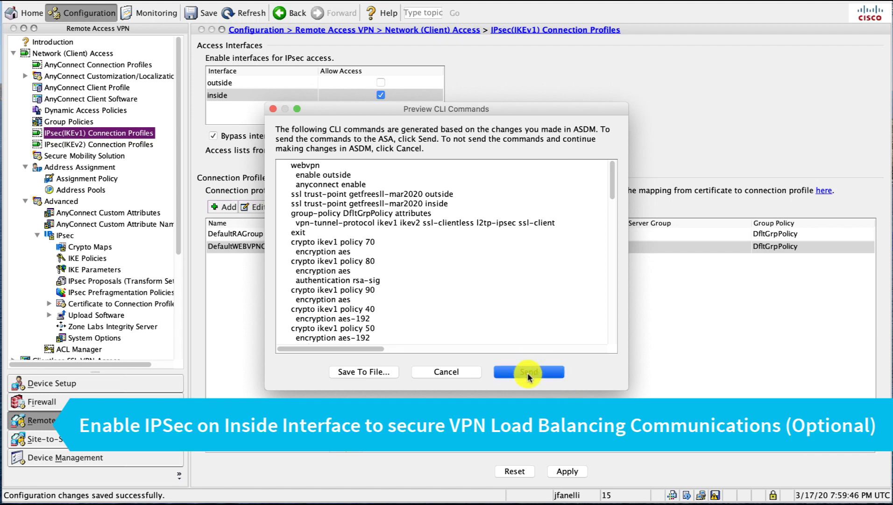
left_click(525, 372)
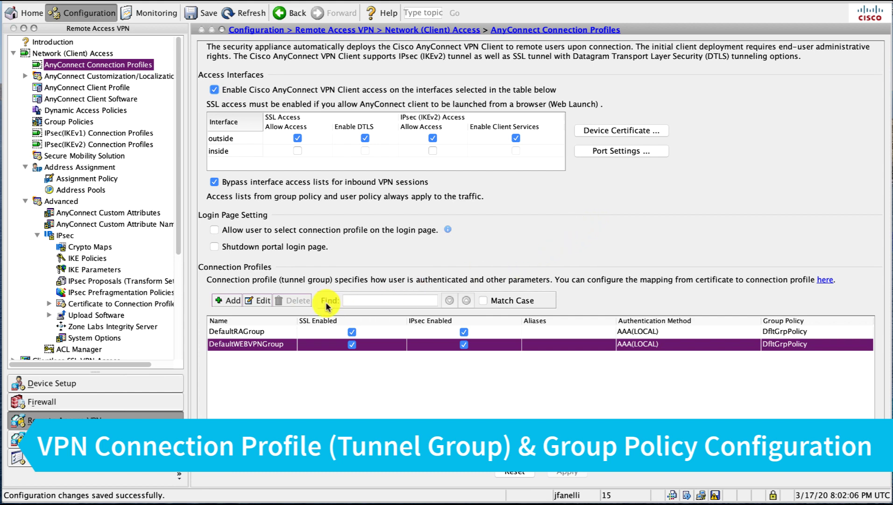
- Set DefaultWEBVPNGroup's DNS servers to 192.168.48.251 and apply the changes to the ASA
left_click(263, 301)
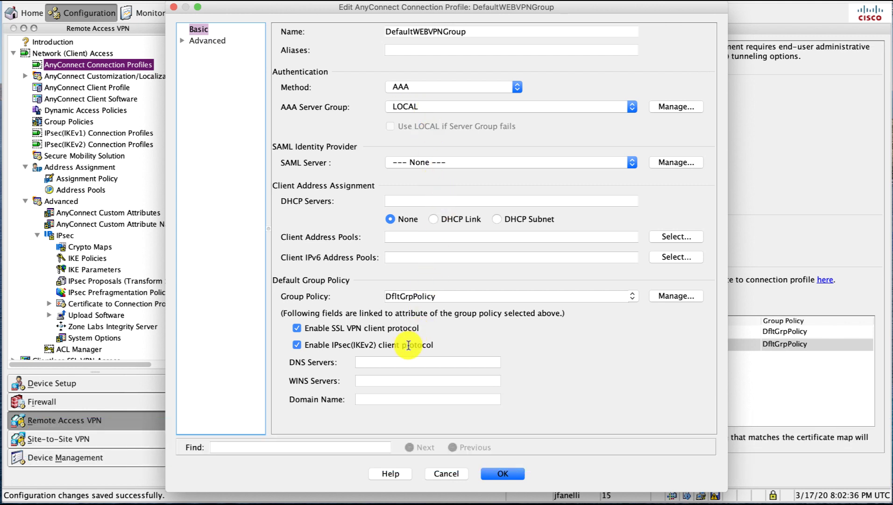
left_click(404, 361)
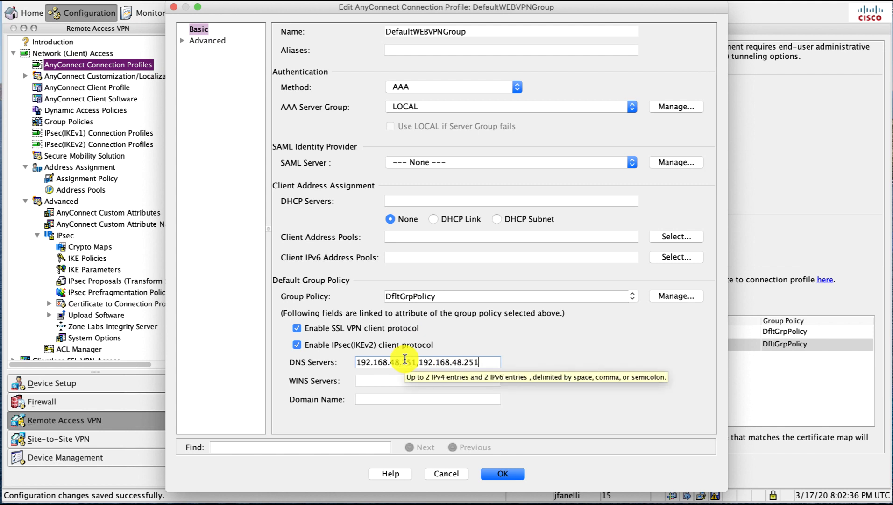
left_click(497, 475)
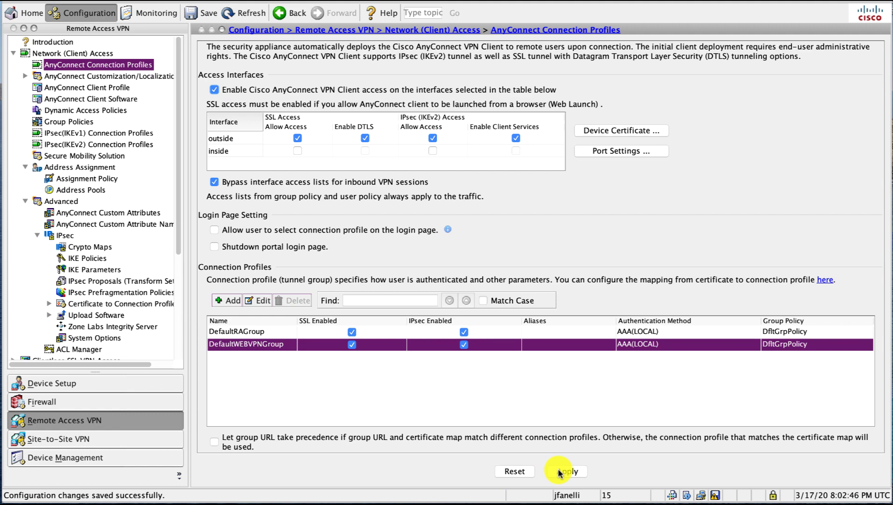
left_click(566, 471)
left_click(530, 372)
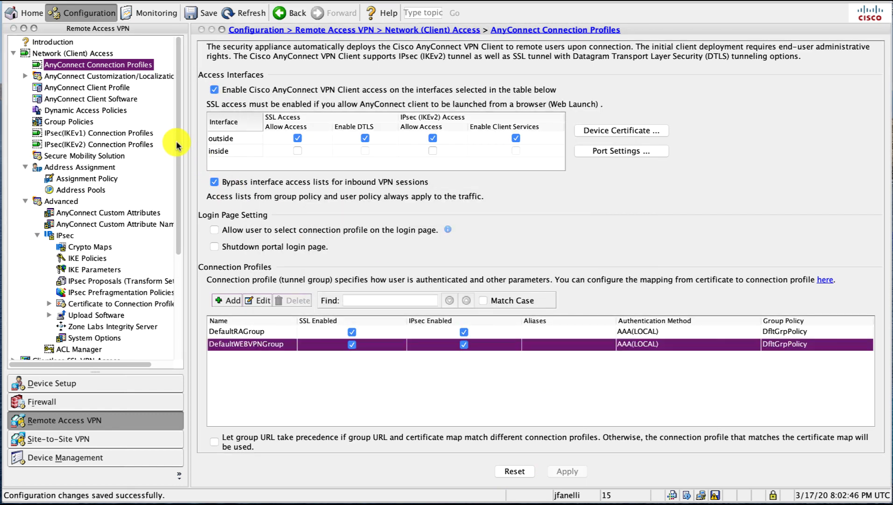
- Edit DfltGrpPolicy and assign vpn-pool as its address pool
left_click(59, 121)
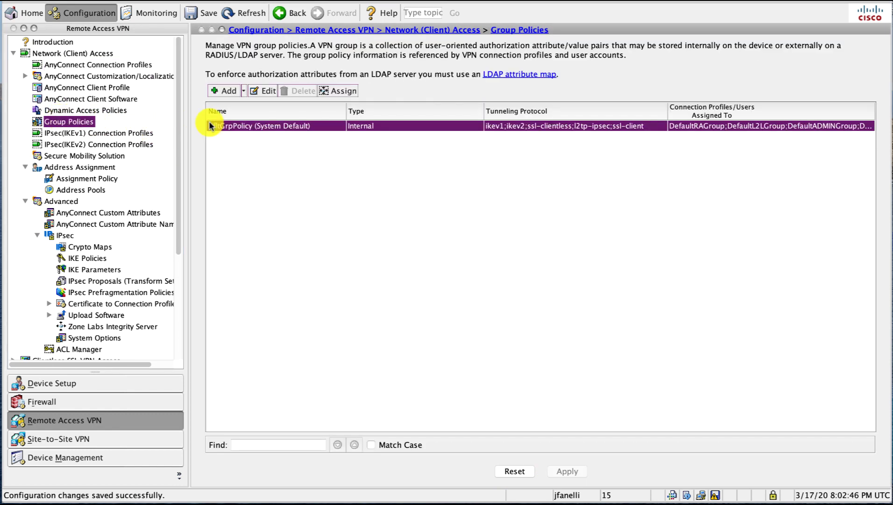
left_click(267, 90)
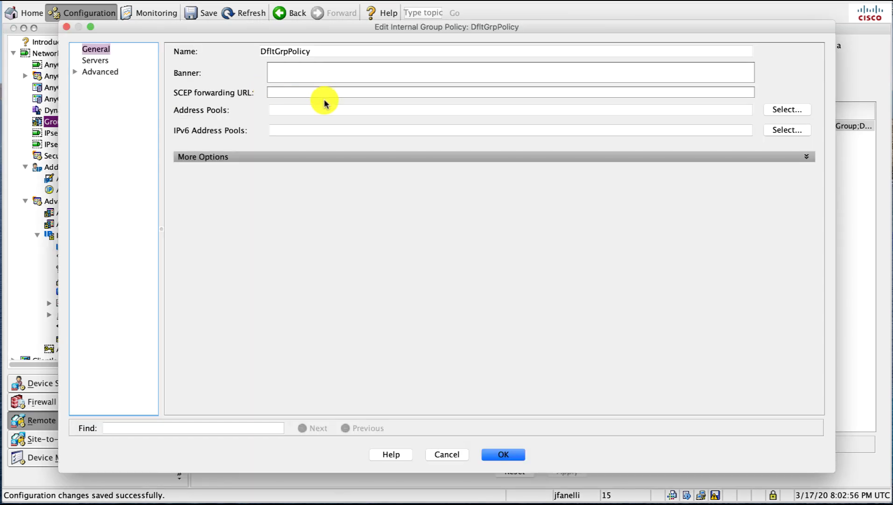
left_click(771, 110)
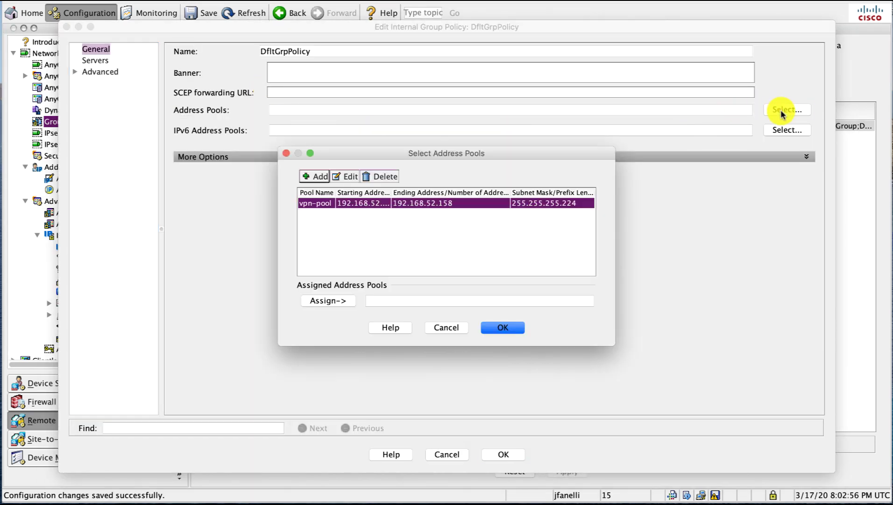
left_click(341, 299)
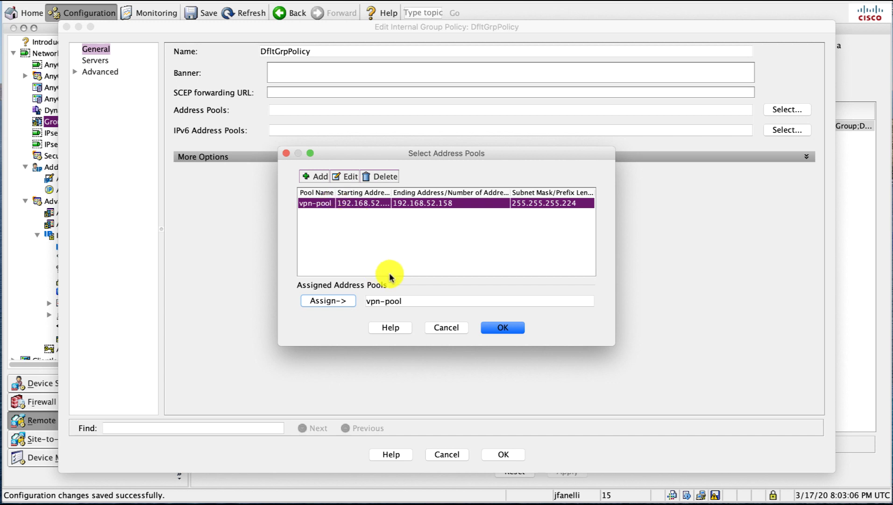
left_click_drag(391, 193, 402, 193)
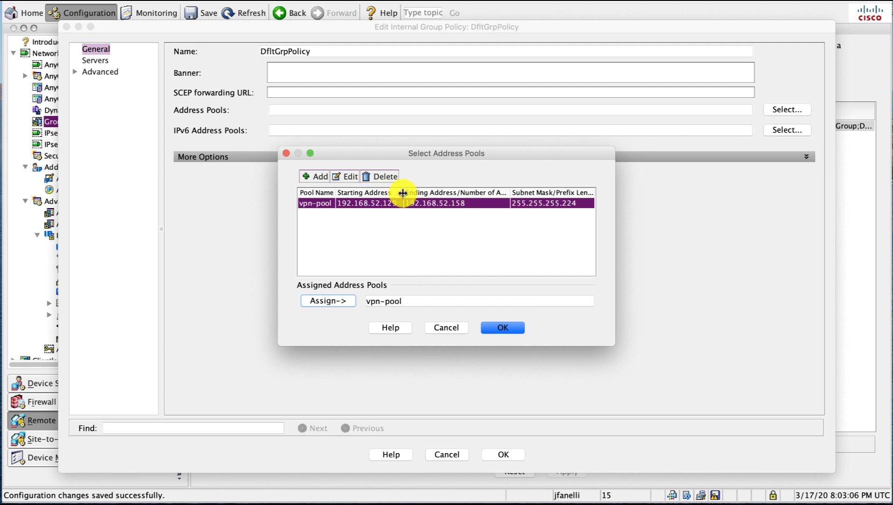
left_click(486, 329)
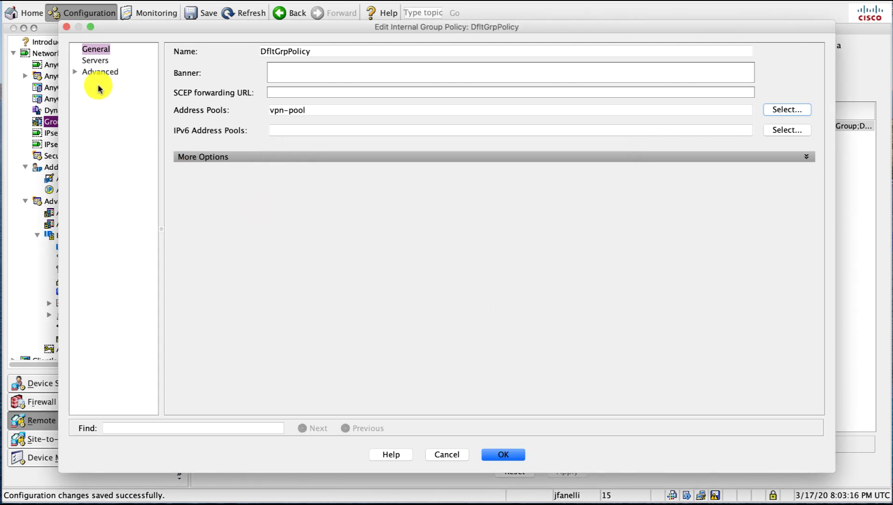
- Set DfltGrpPolicy's split tunneling policy to Tunnel Network List Below
left_click(74, 71)
left_click(113, 83)
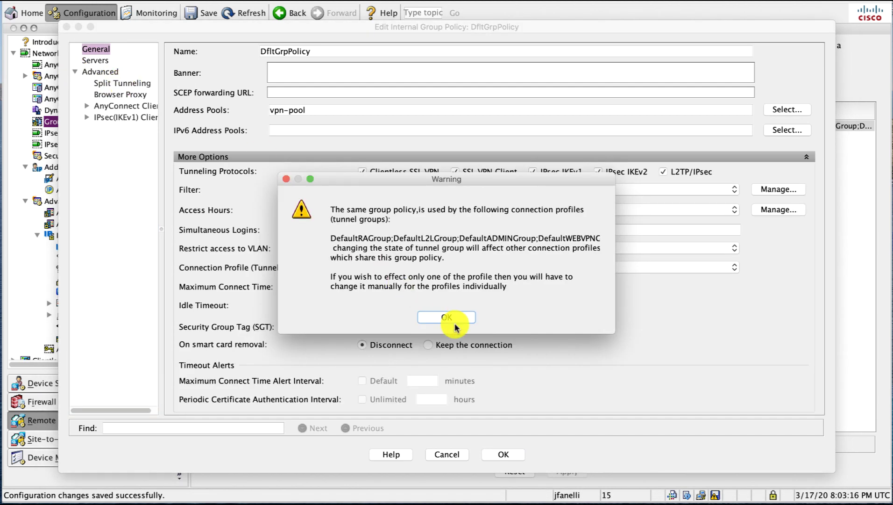
left_click(456, 321)
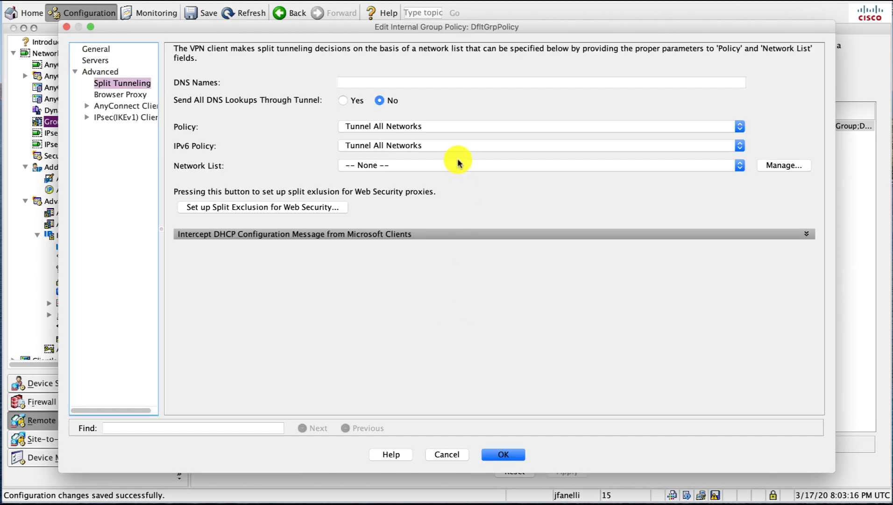
left_click(443, 127)
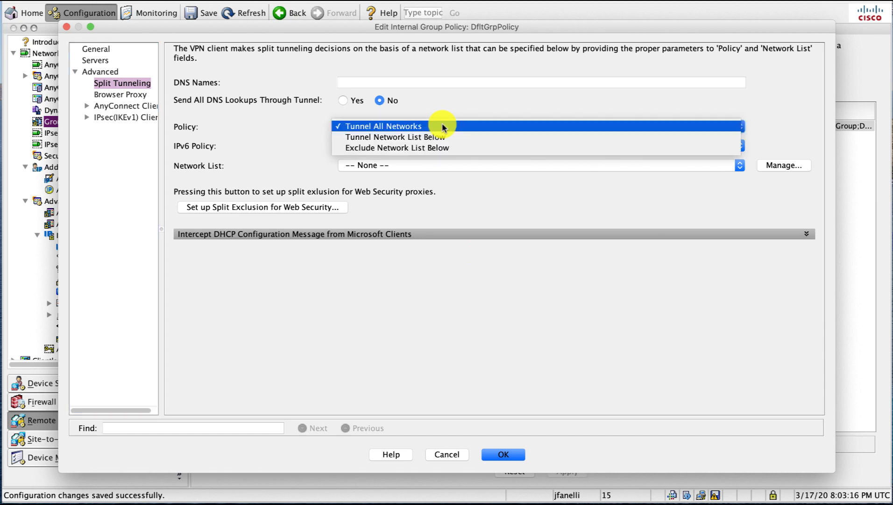
left_click(441, 137)
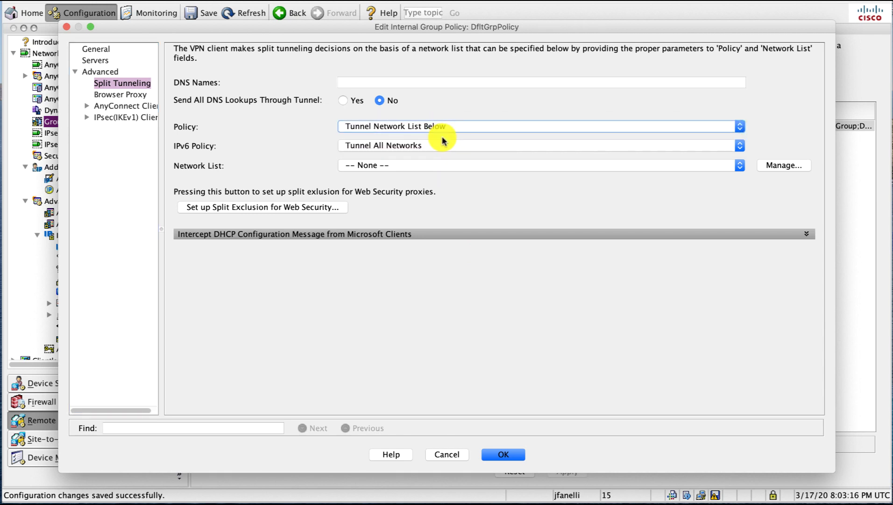
left_click(443, 164)
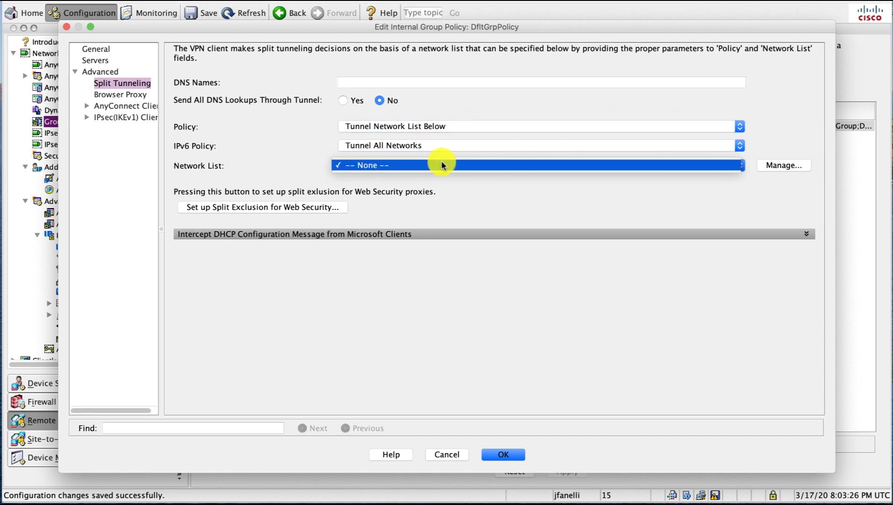
left_click(722, 193)
left_click(781, 165)
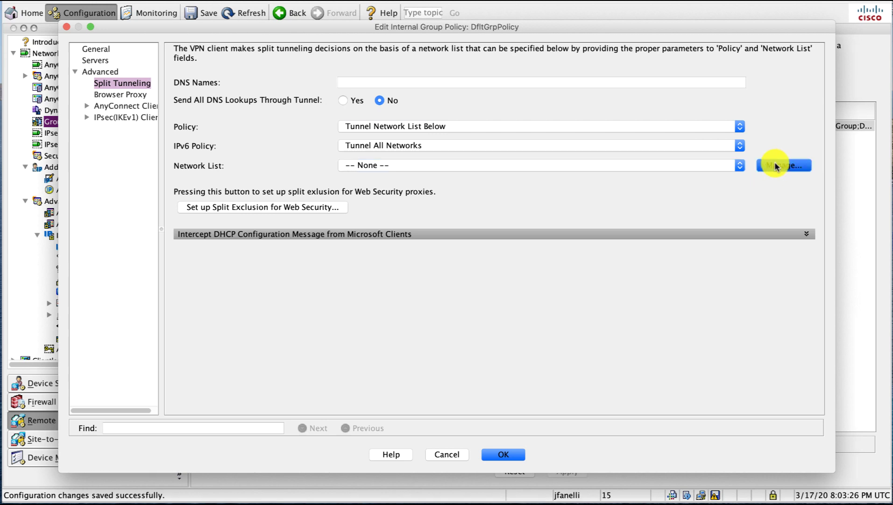
- Create a standard ACL tunnel-list permitting 192.168.48.0/21 and select it as the split-tunnel network list
left_click(229, 103)
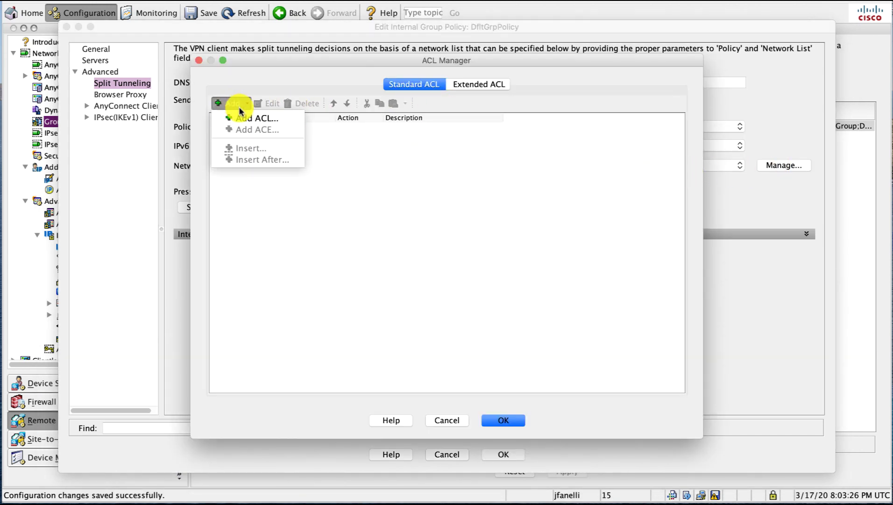
left_click(253, 118)
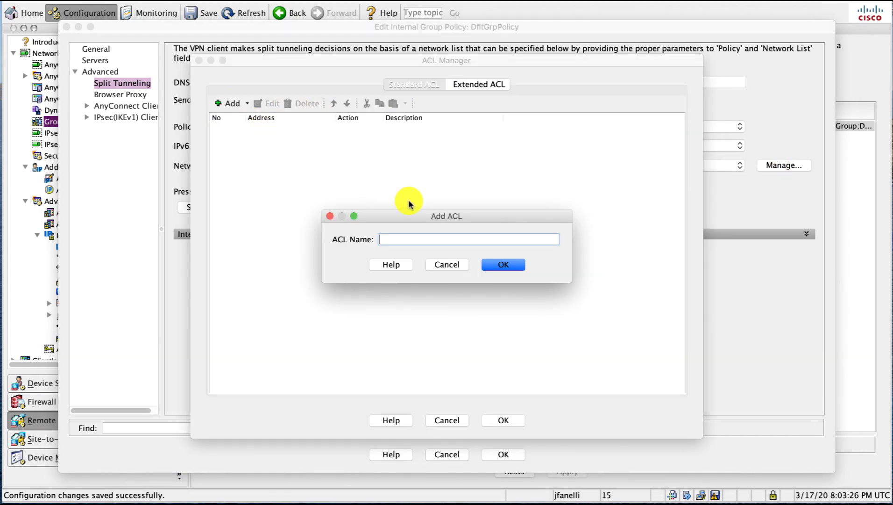
key("Return")
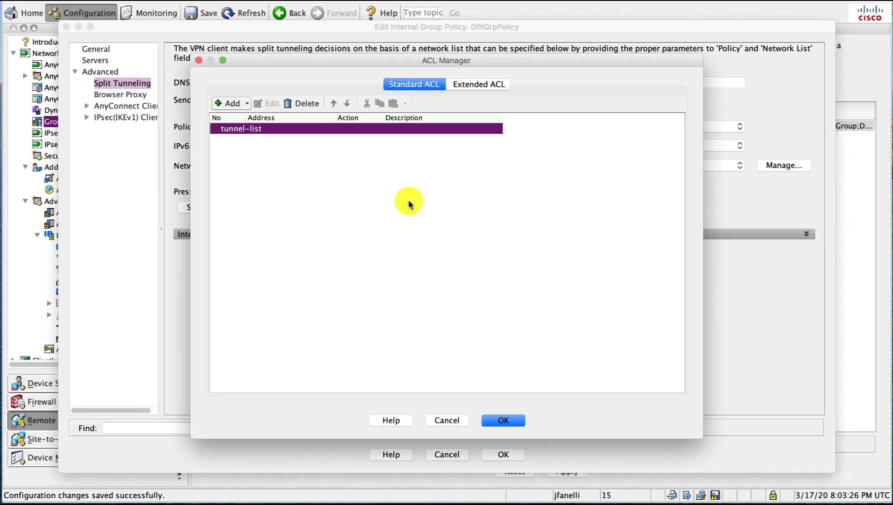
left_click(245, 104)
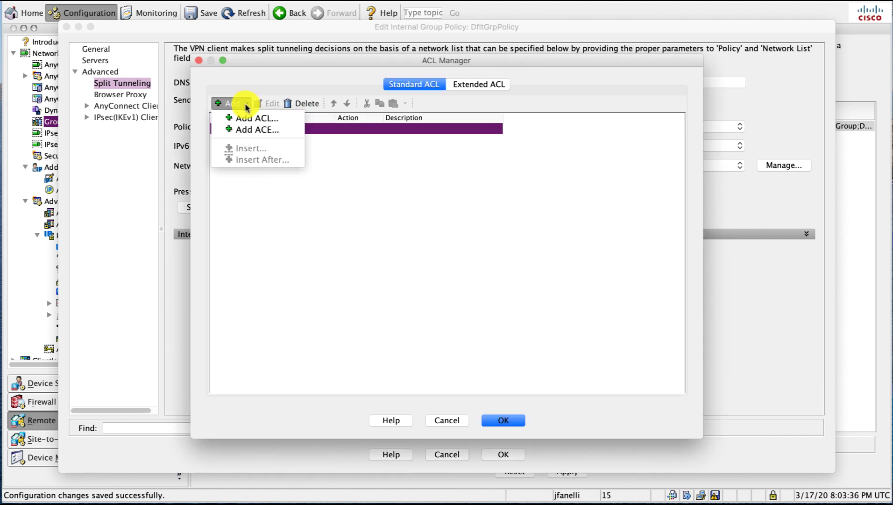
left_click(256, 130)
left_click(390, 218)
type("1")
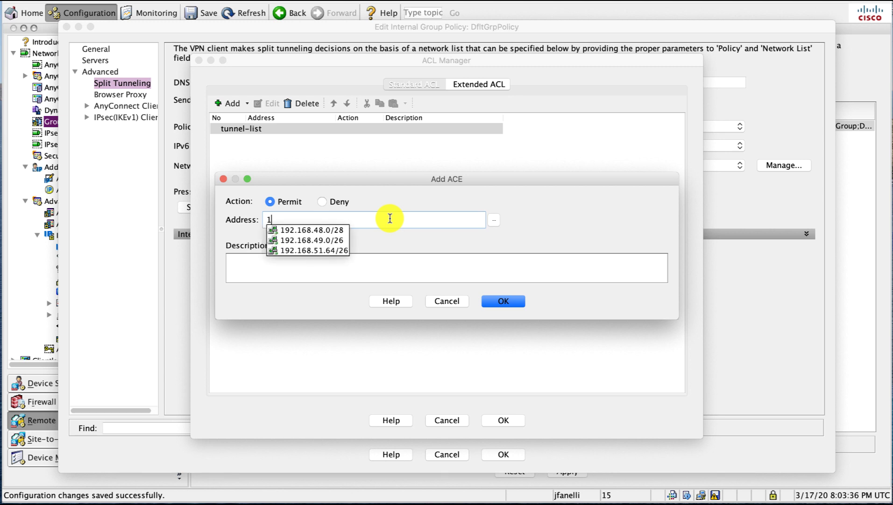
type("92.168.48.0/21")
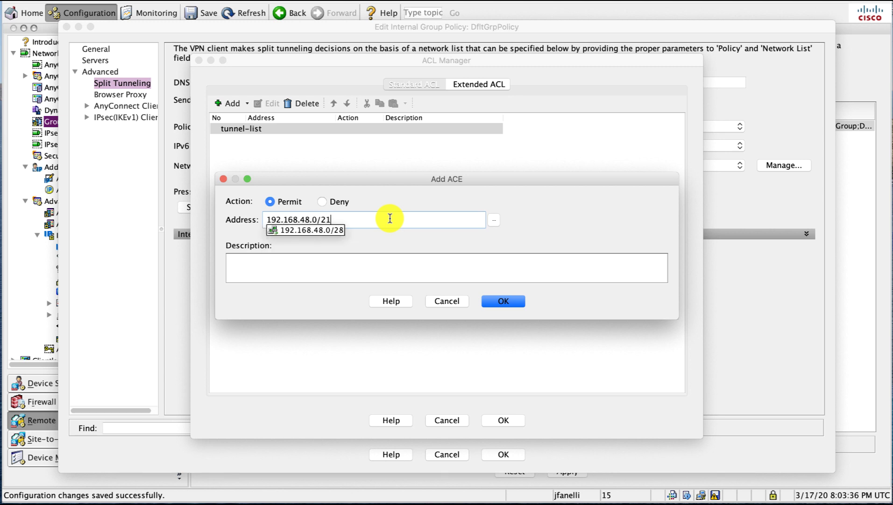
left_click(502, 302)
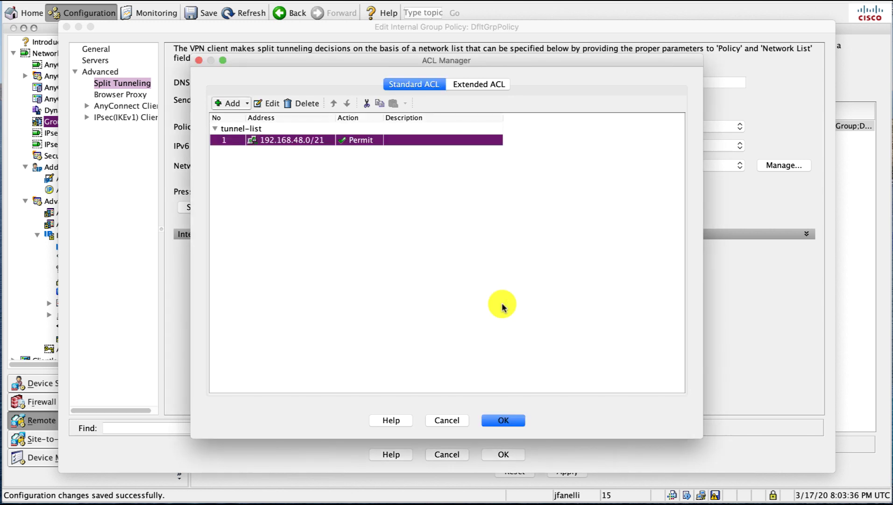
left_click(504, 419)
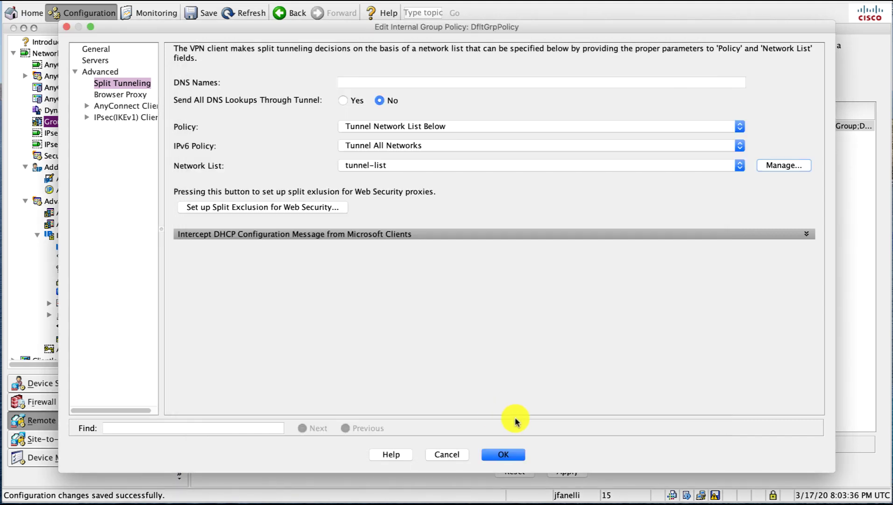
- Save the DfltGrpPolicy edits and send the generated commands to the ASA
left_click(502, 454)
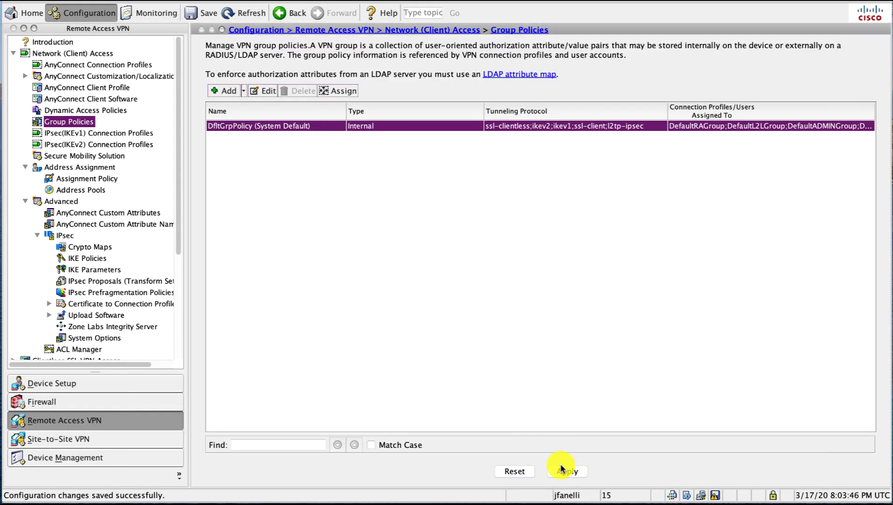
left_click(562, 468)
left_click(540, 373)
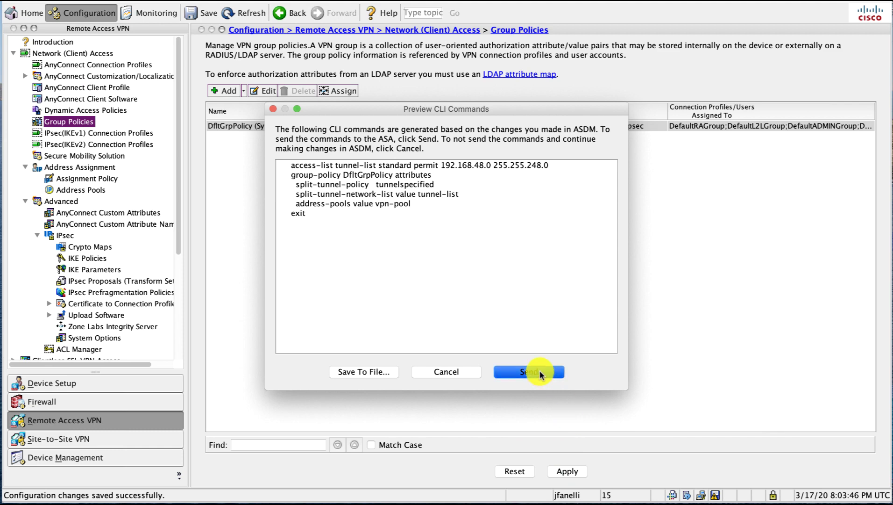